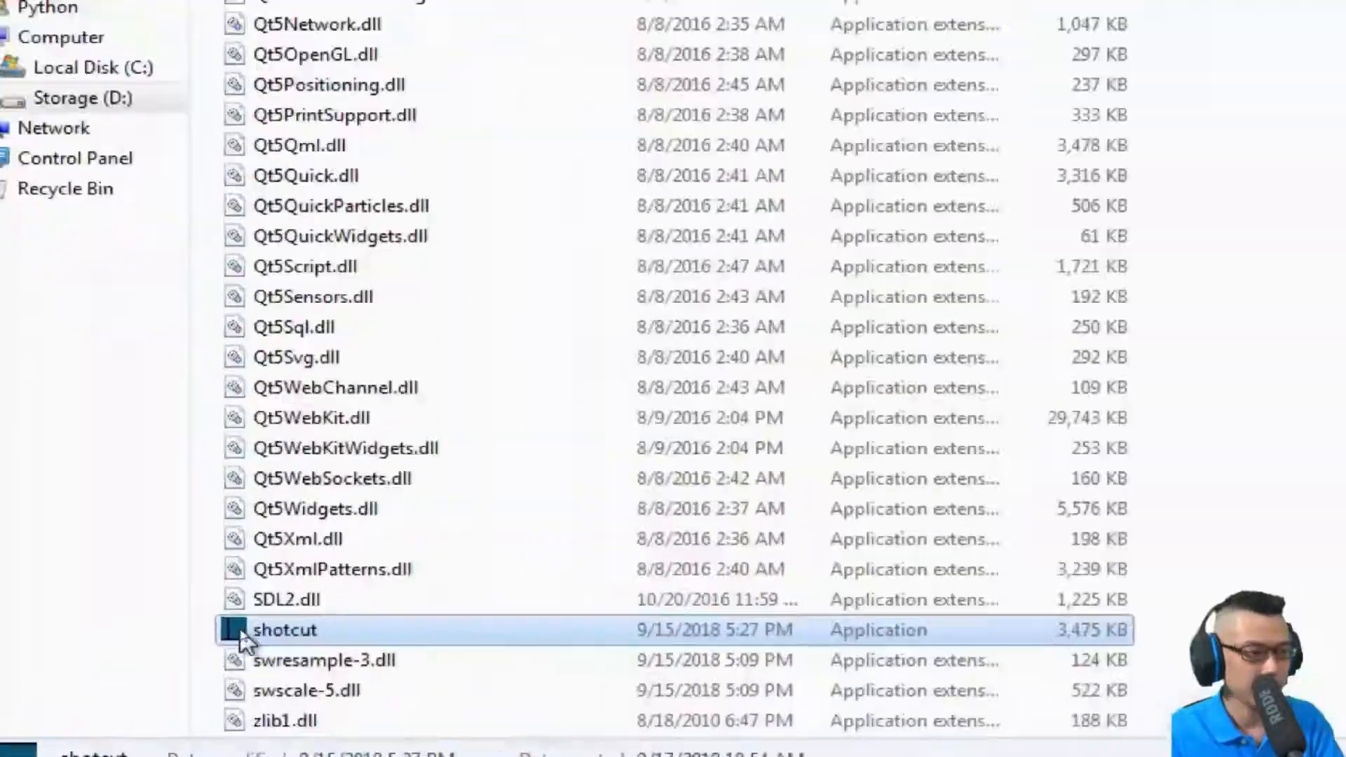
Launch Shotcut and open the setup video file from the Storage (D:) drive.
double_click(261, 629)
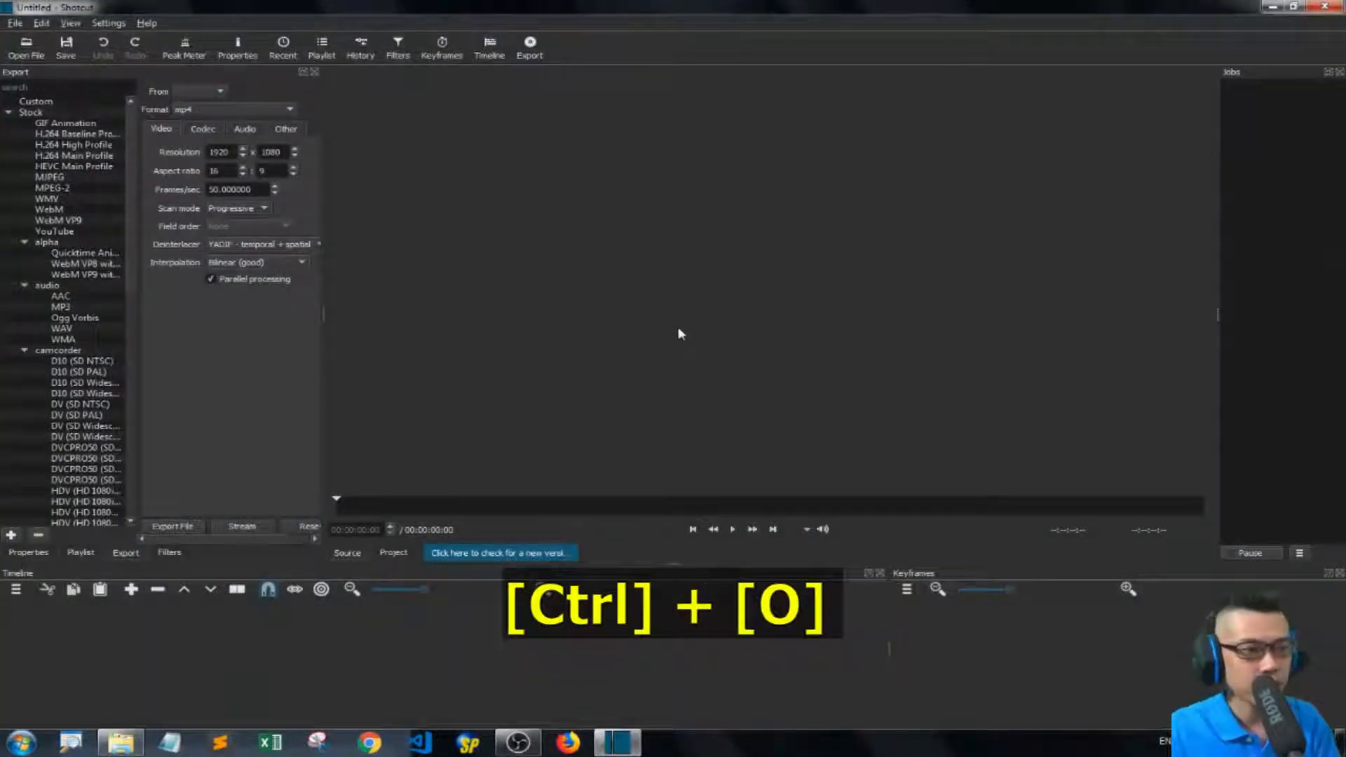
key(ctrl+o)
key(End)
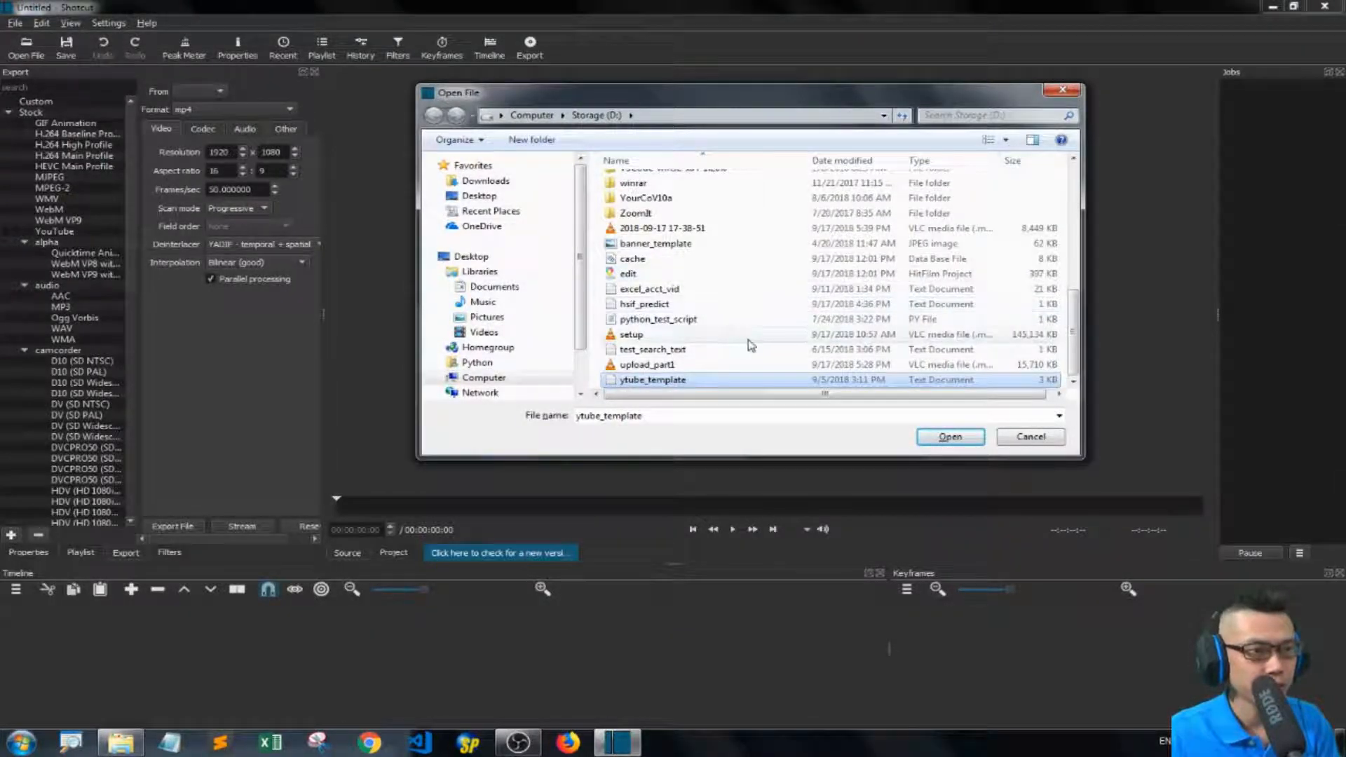
double_click(631, 336)
Place the setup clip on the timeline and zoom the timeline out to fit it.
drag(556, 377, 63, 648)
key(ctrl+minus)
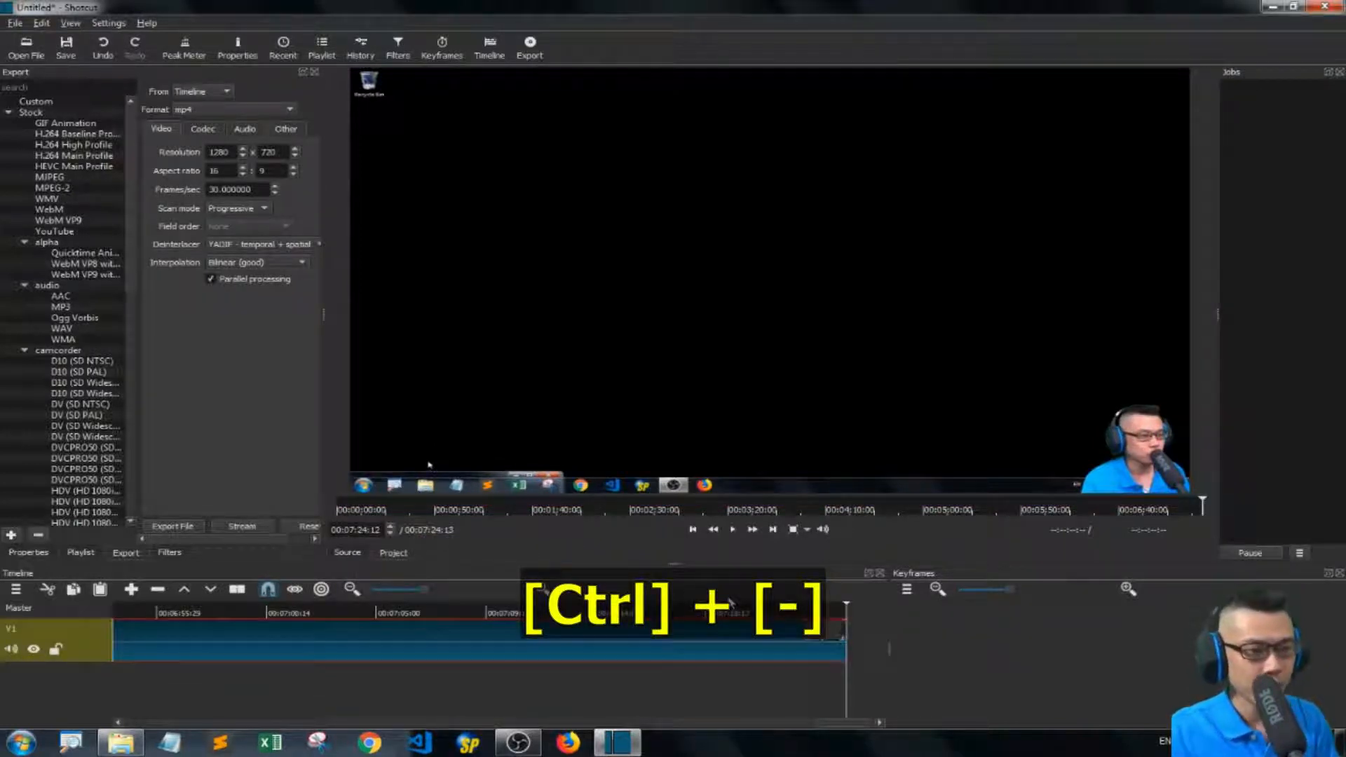
key(minus)
key(minus)
key(minus)
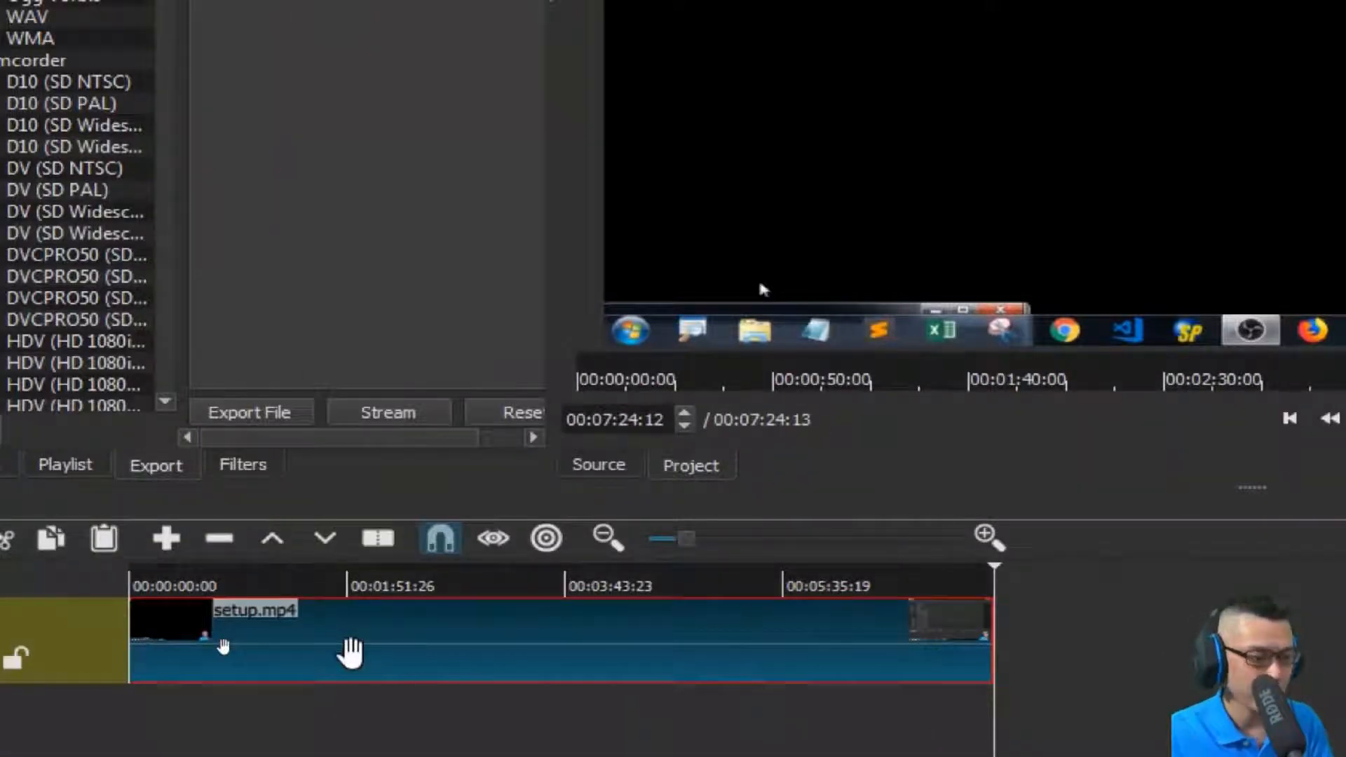
Select the setup.mp4 clip on the timeline and return the playhead to the start.
click(410, 644)
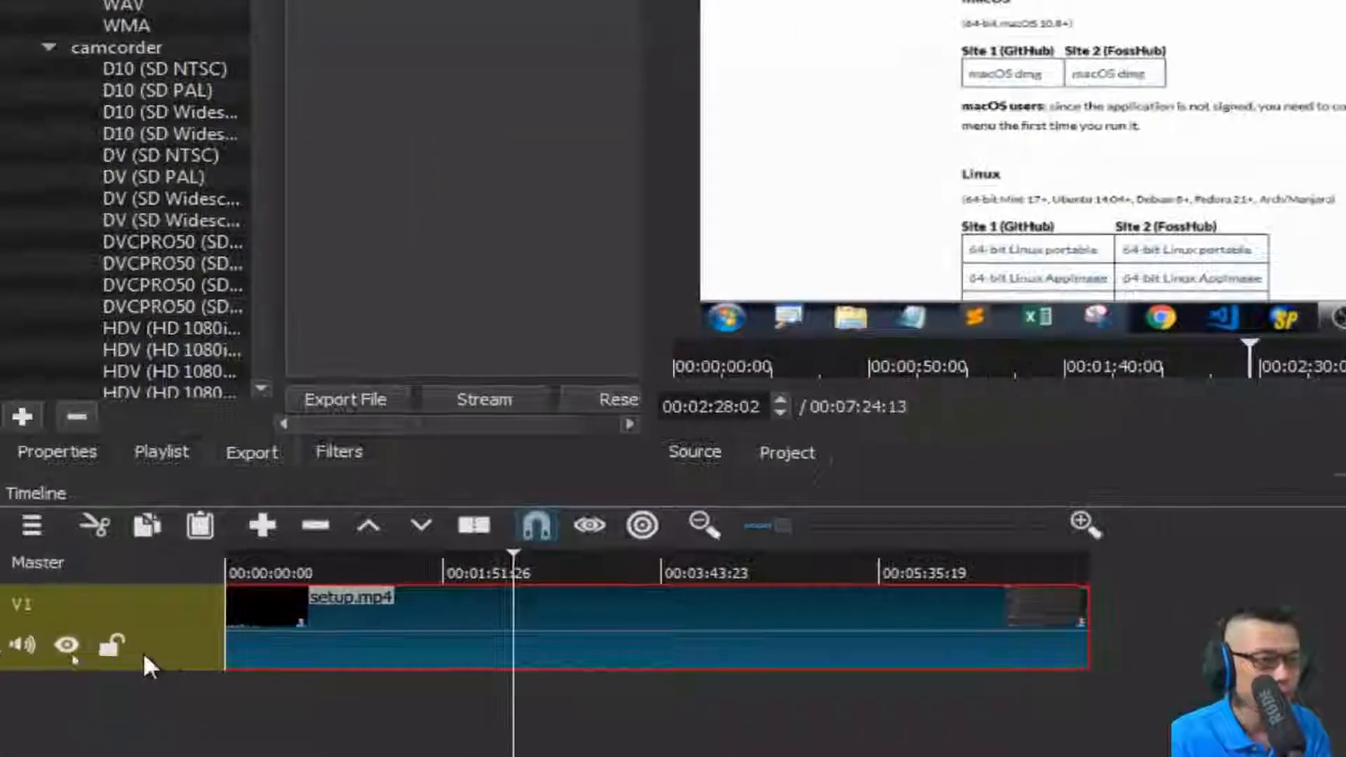
click(16, 657)
click(312, 642)
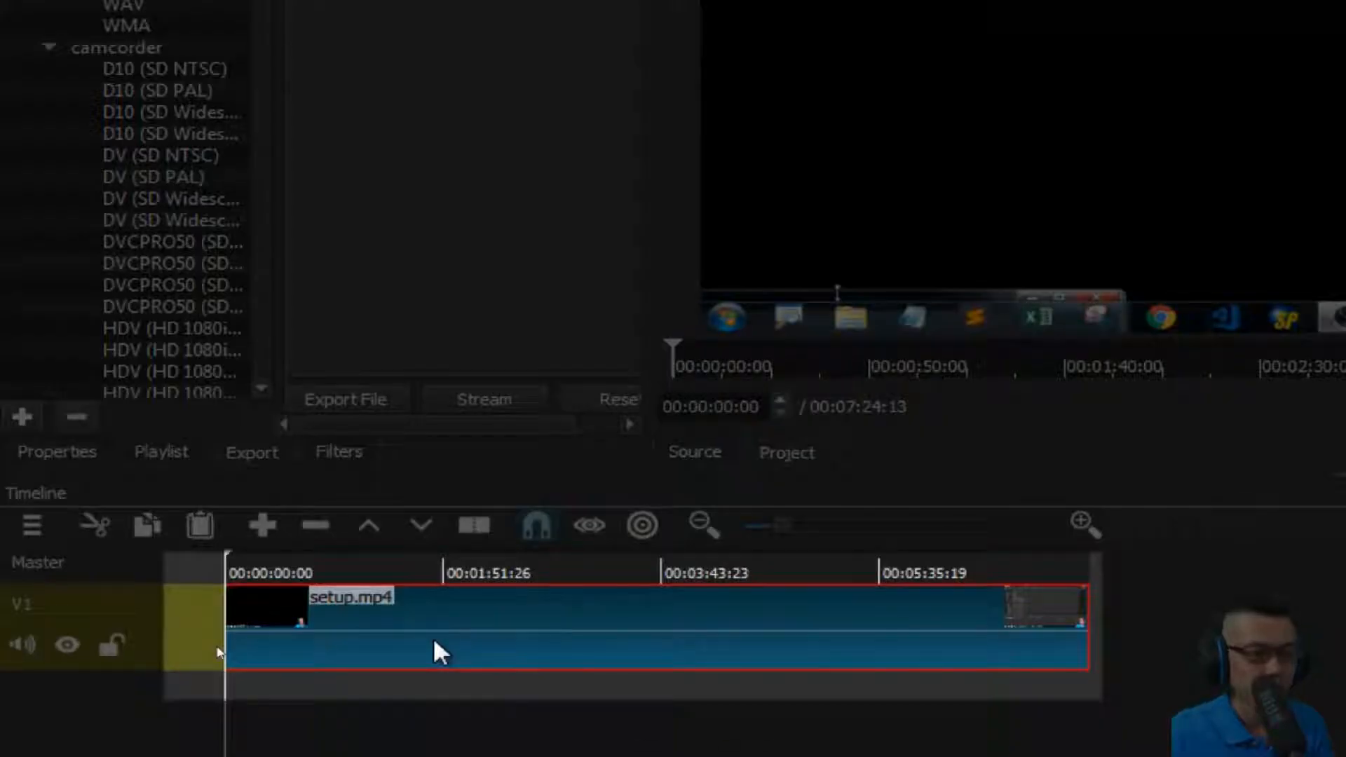
key(Home)
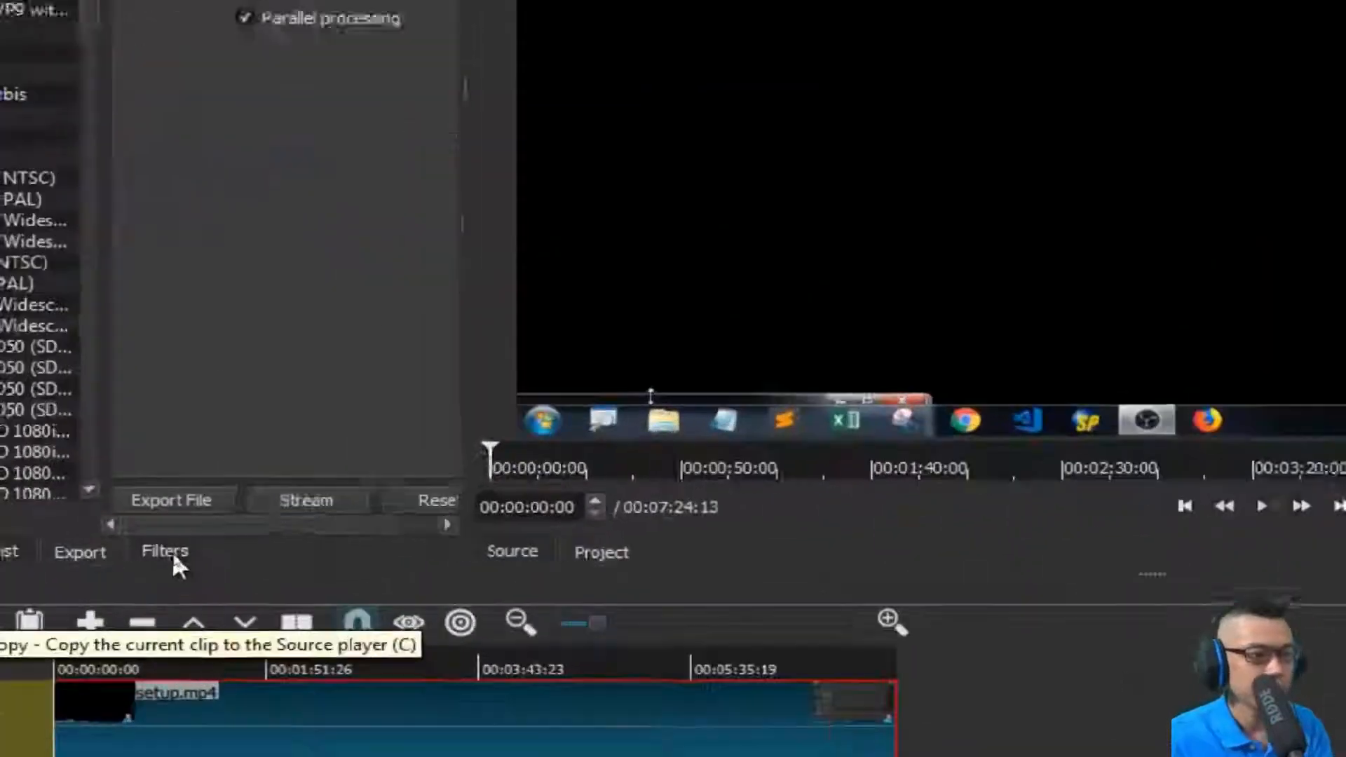
Add the Text video filter to the clip, searching the filter list for text.
click(174, 557)
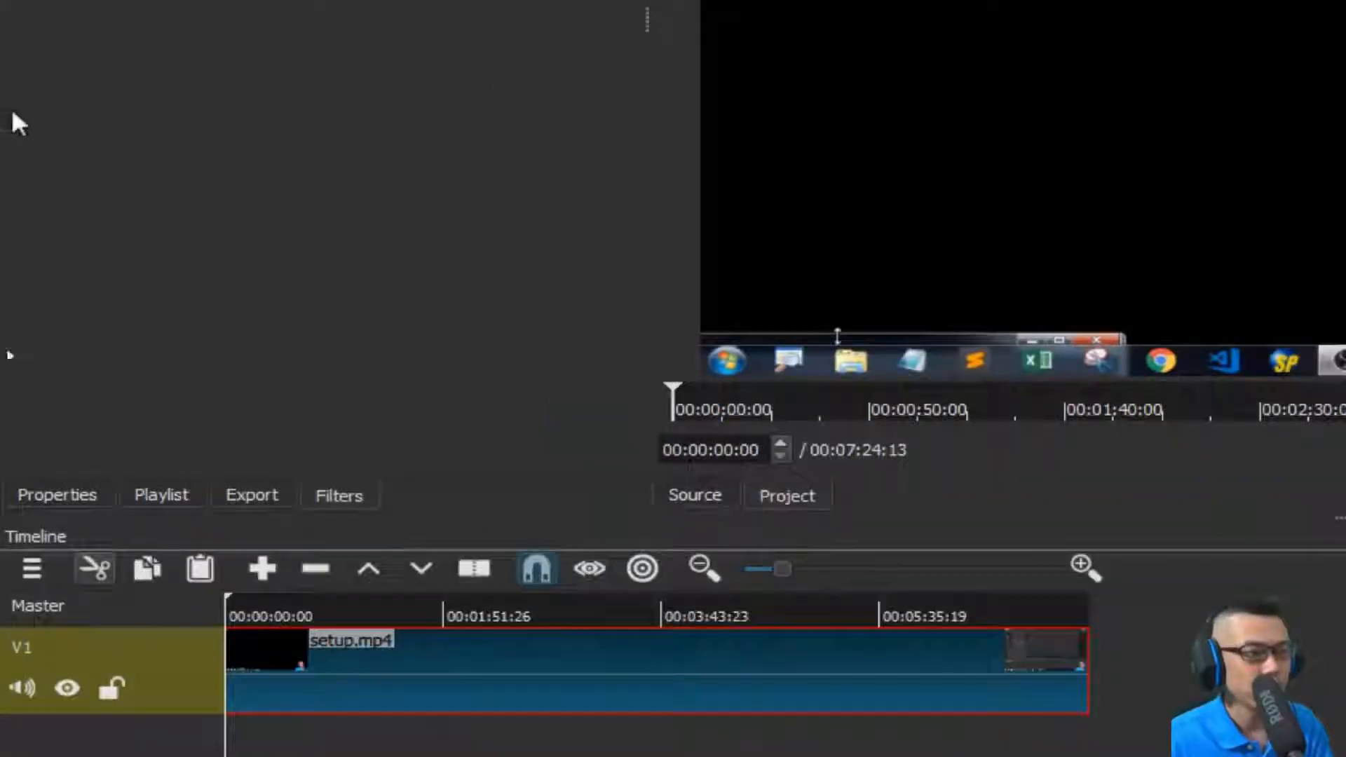
click(35, 159)
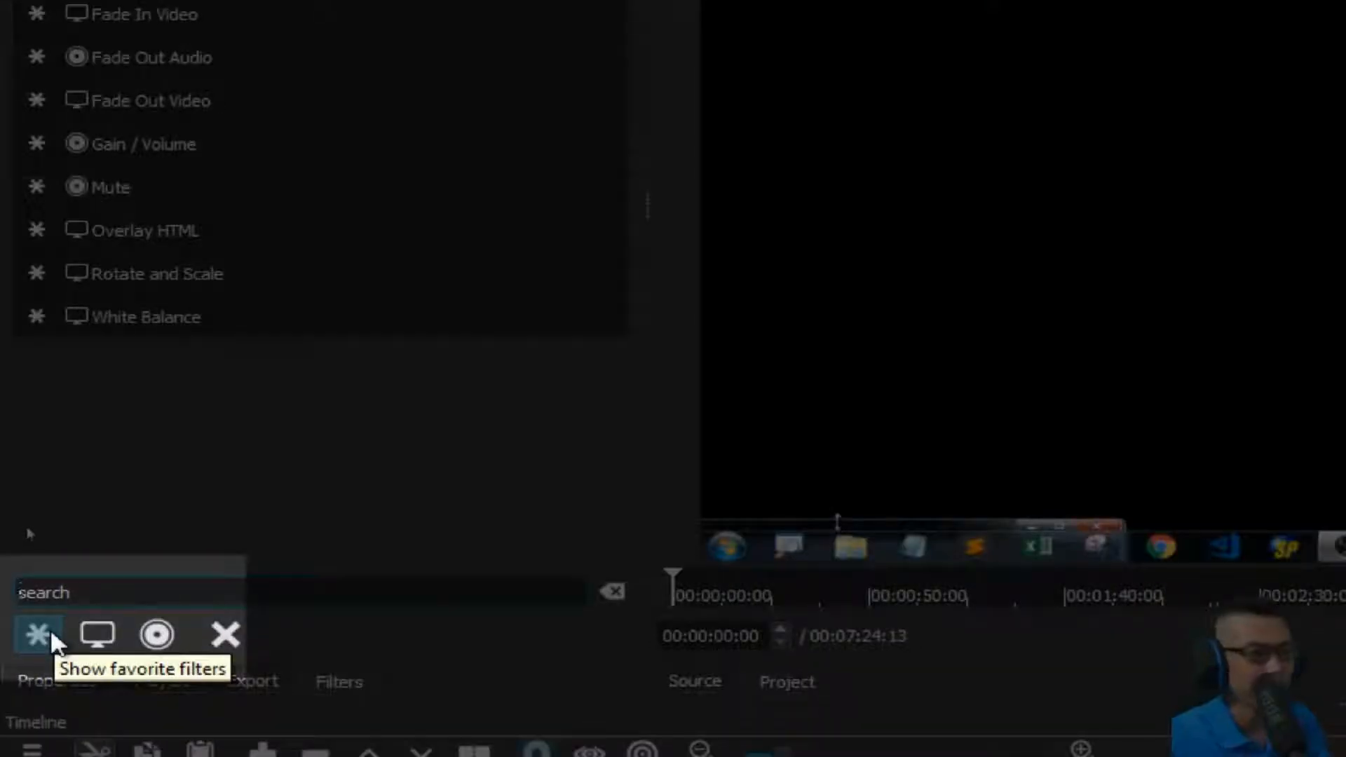
click(98, 637)
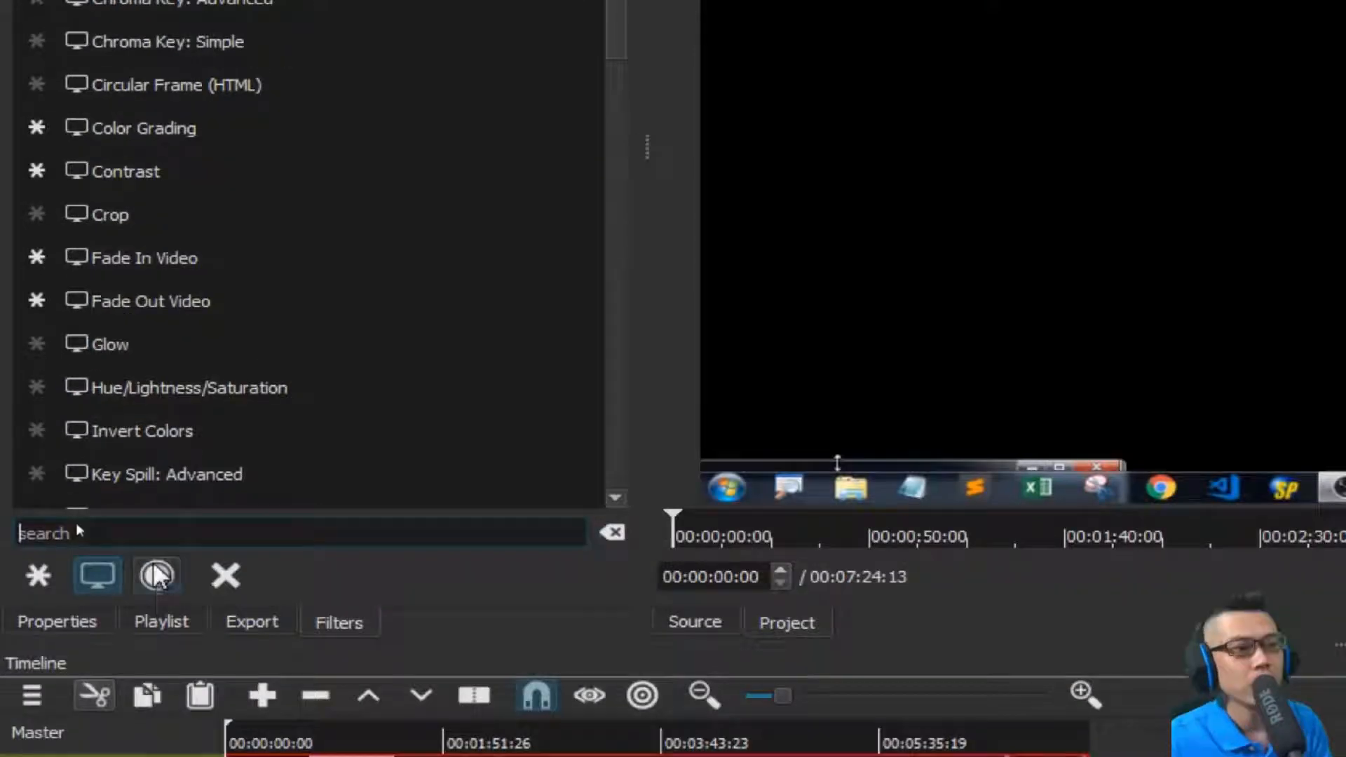
click(157, 575)
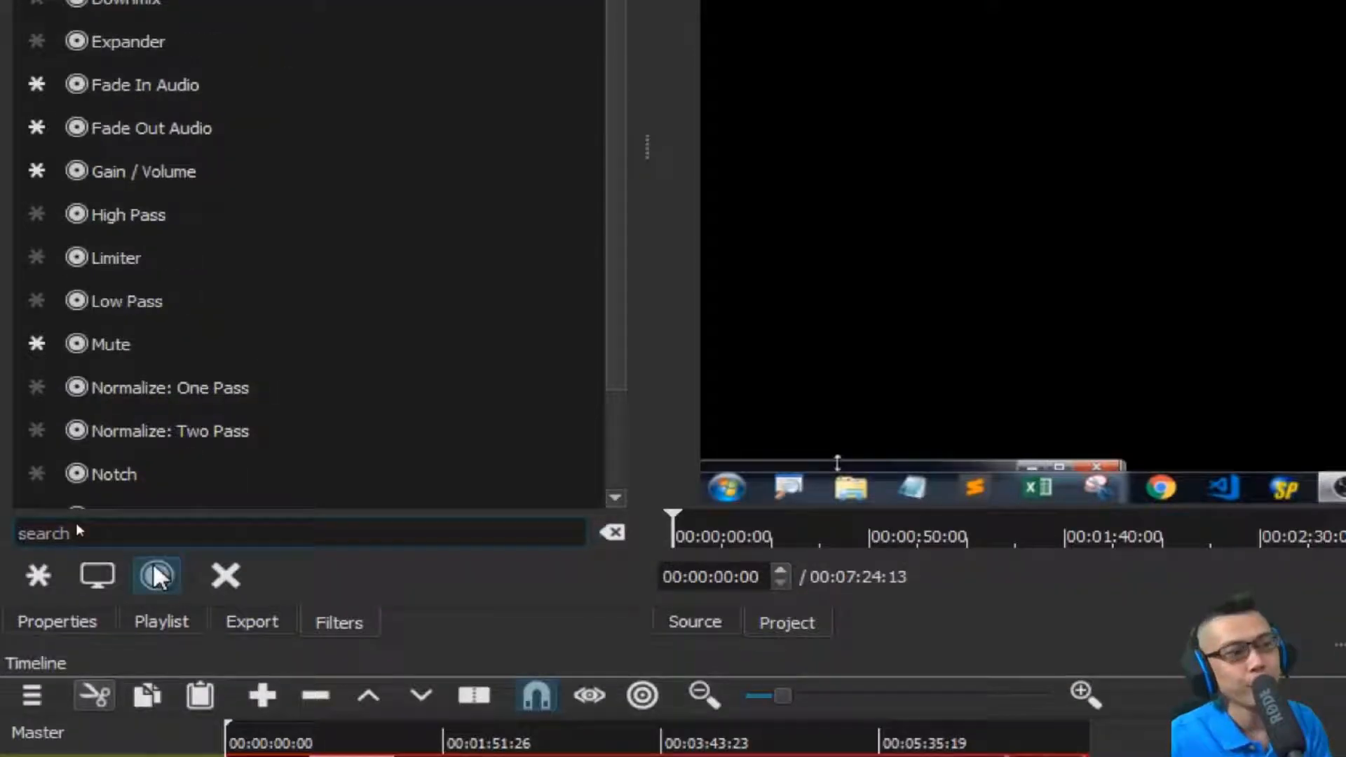
click(118, 569)
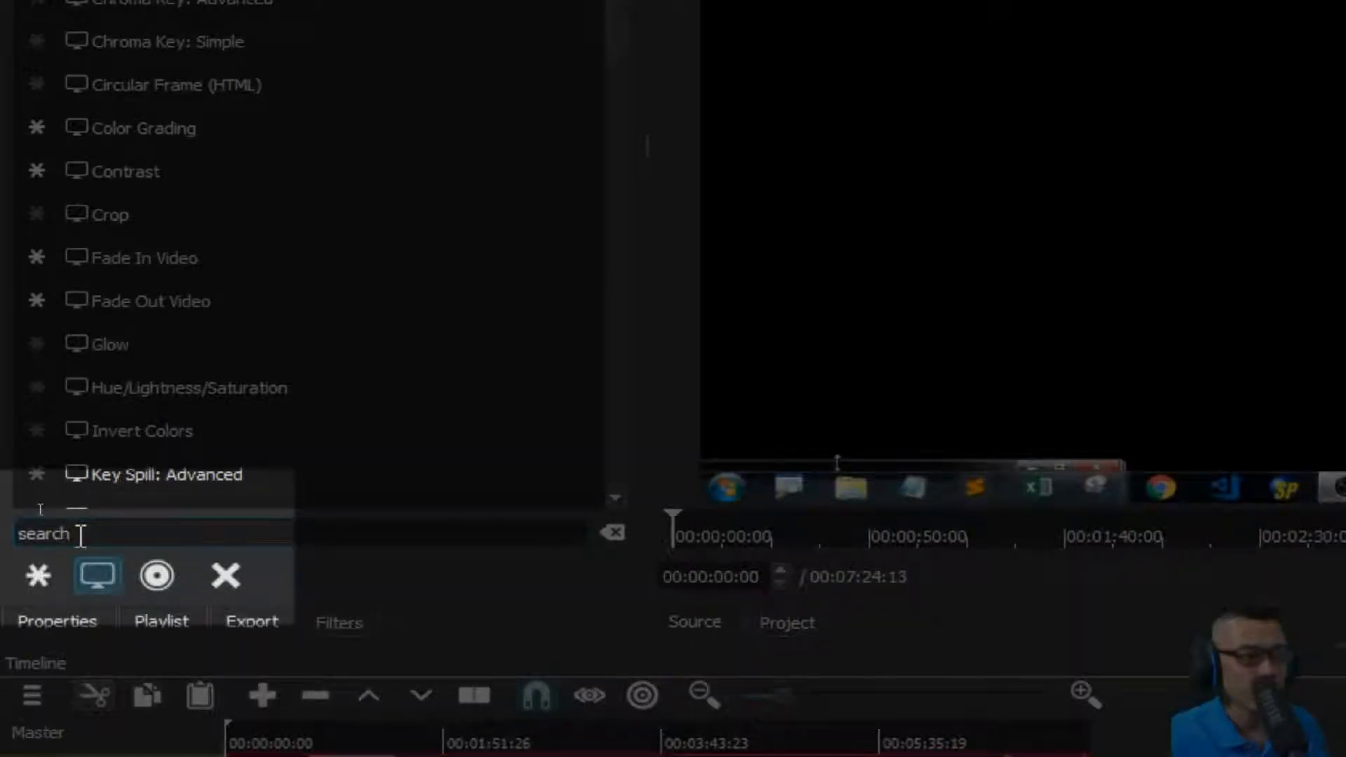
click(80, 534)
text(text)
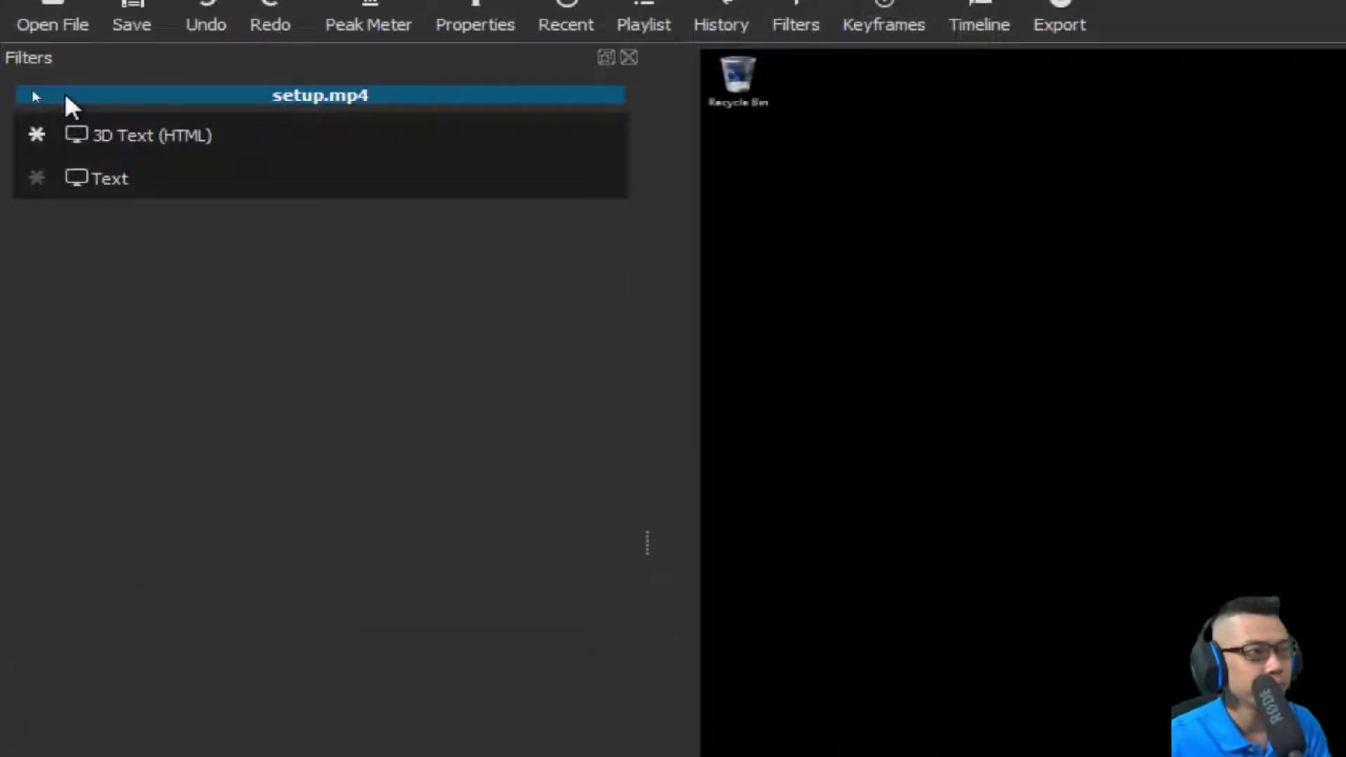
click(119, 177)
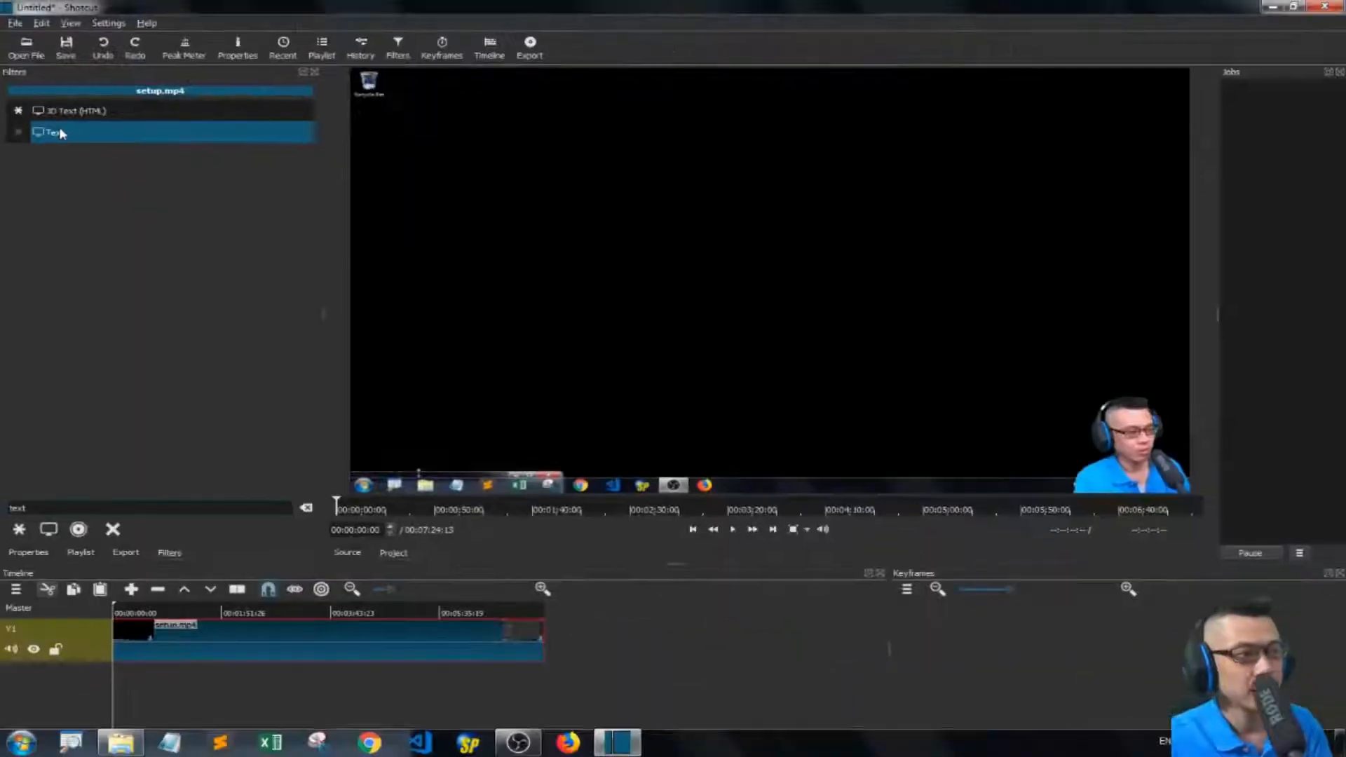
double_click(60, 129)
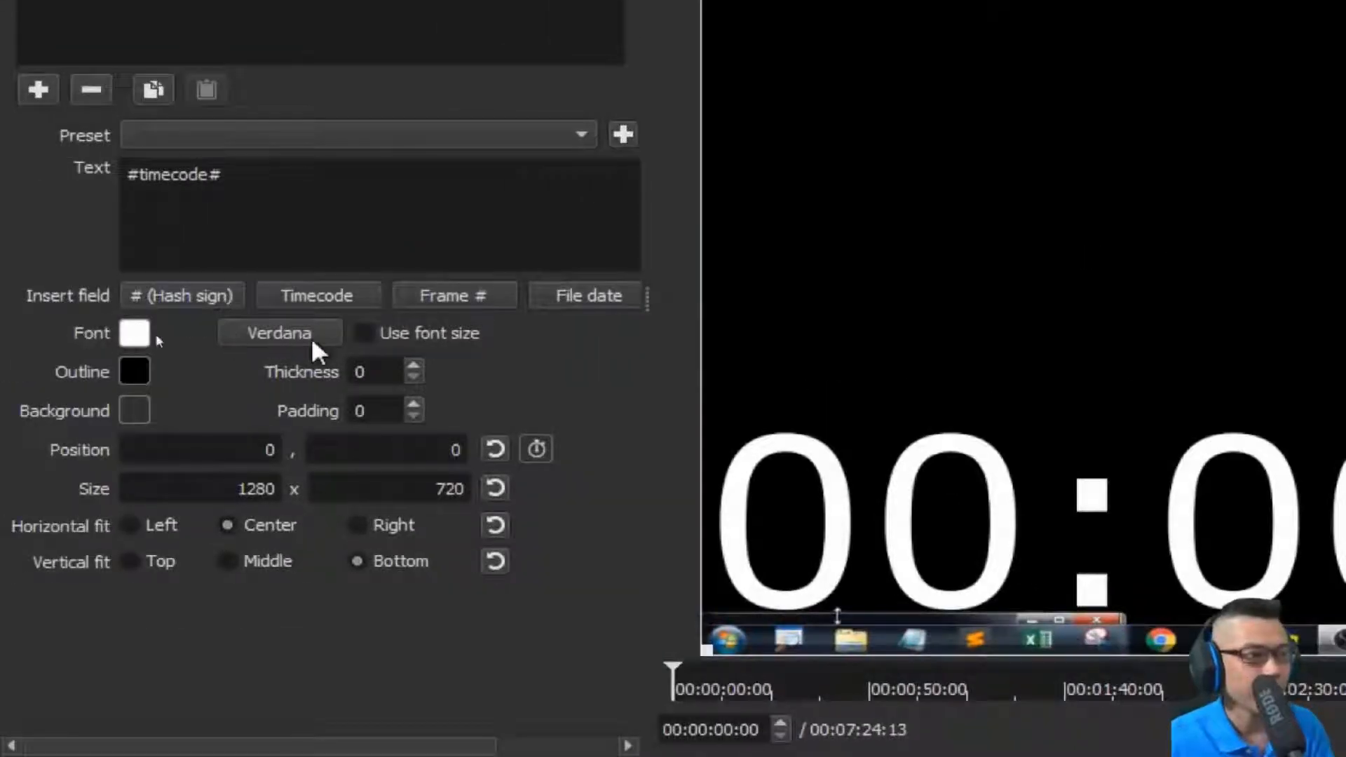
Set the text filter's font to Tahoma Bold.
click(313, 337)
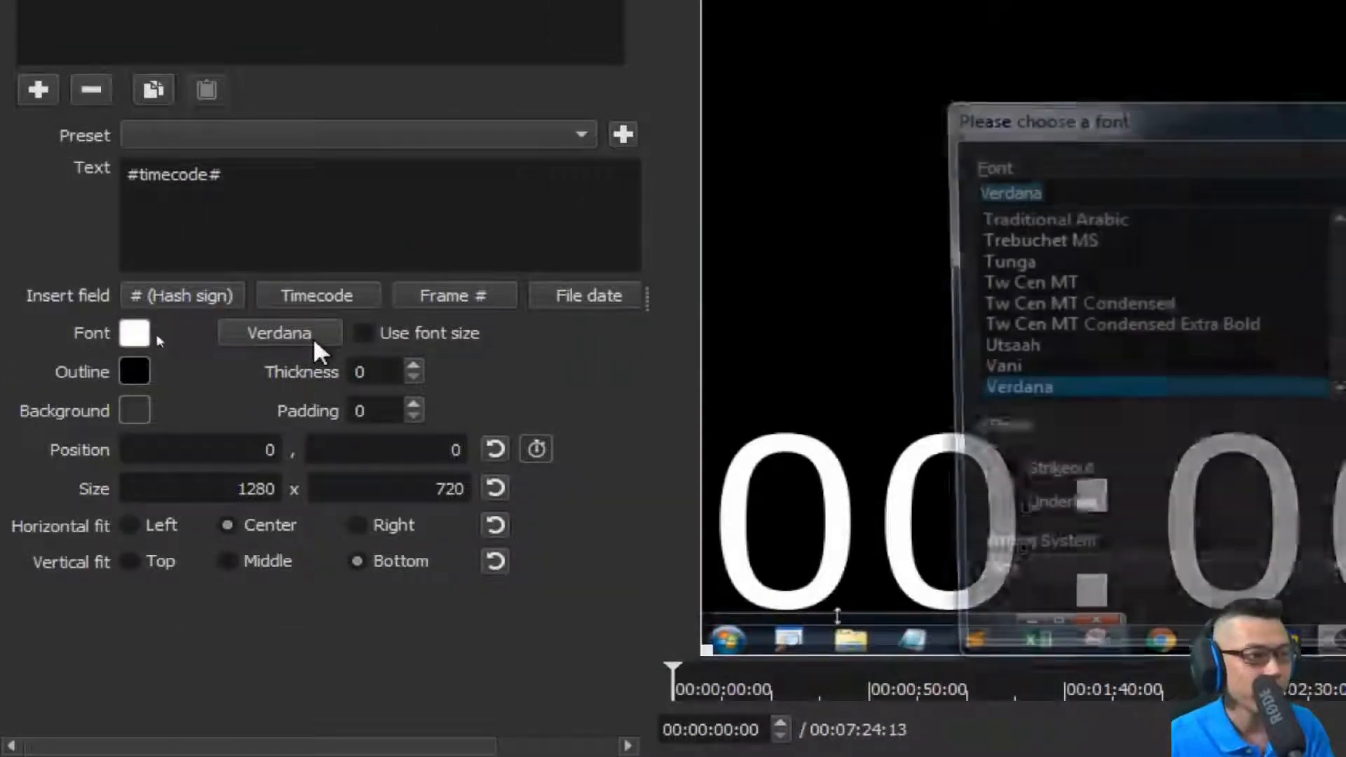
key(t)
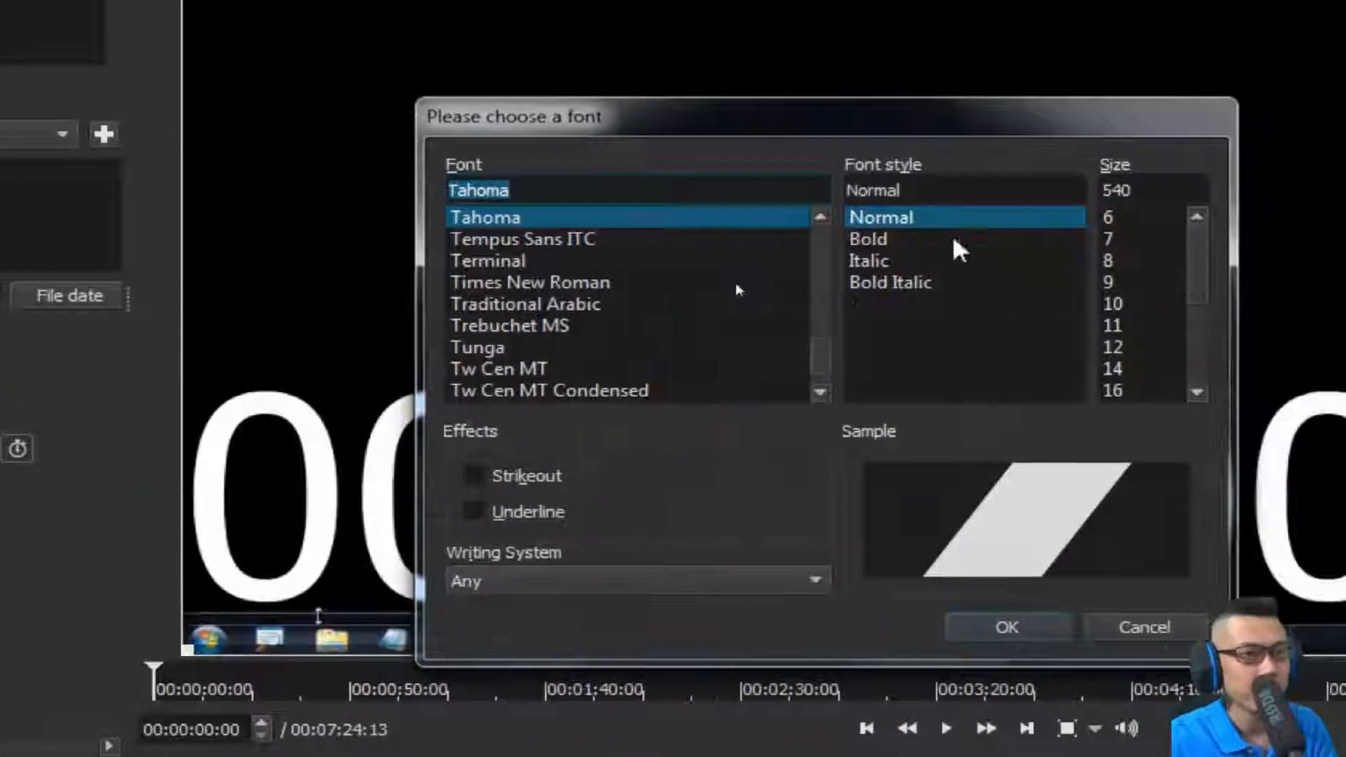
click(1172, 239)
click(1298, 627)
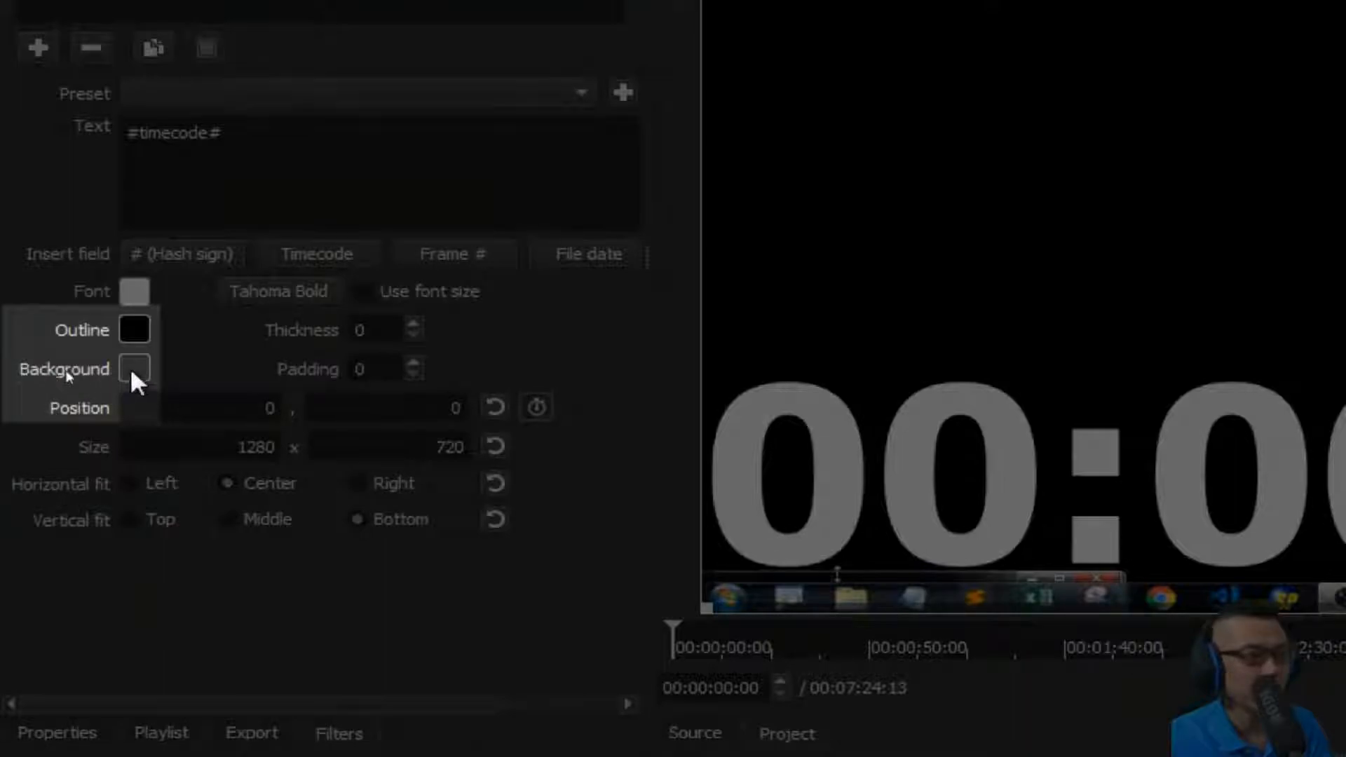
Set the text background color by picking it from the screen, with alpha channel 125.
click(132, 367)
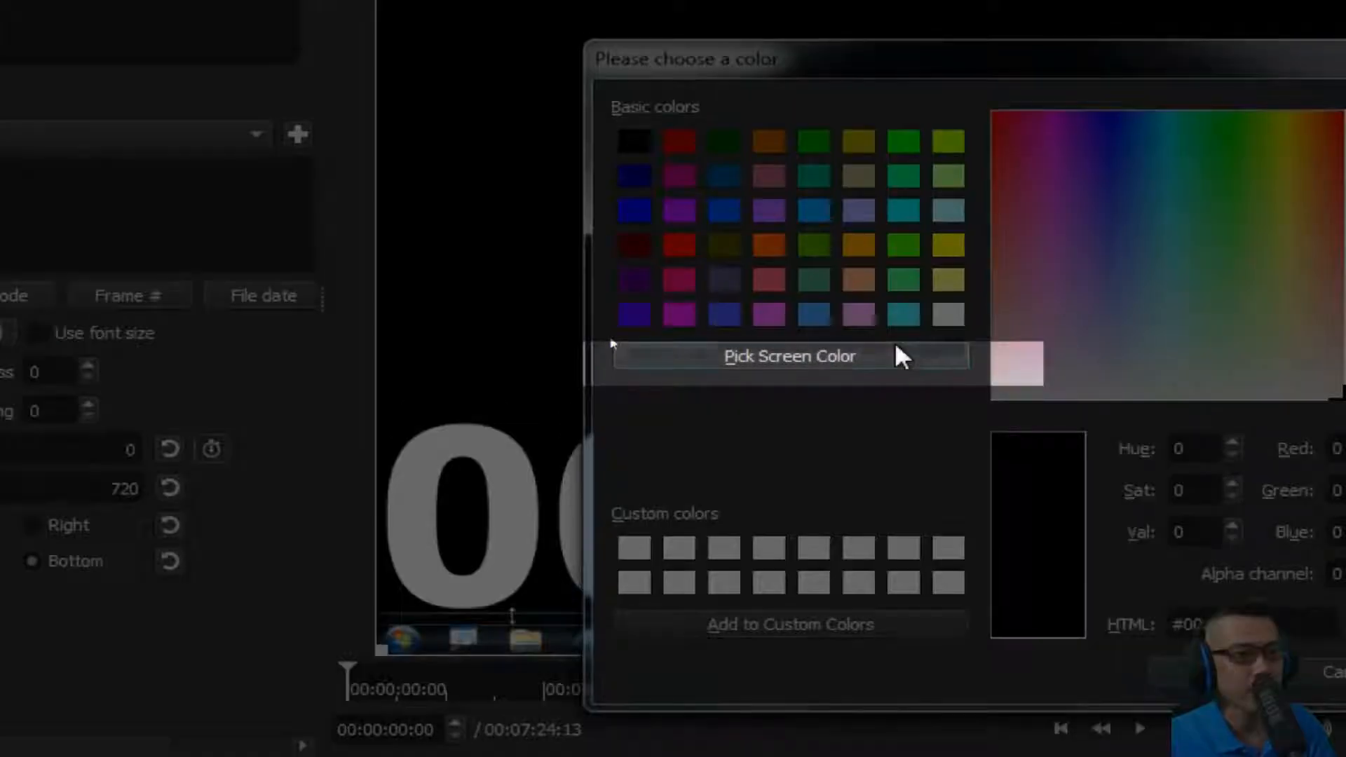
click(902, 358)
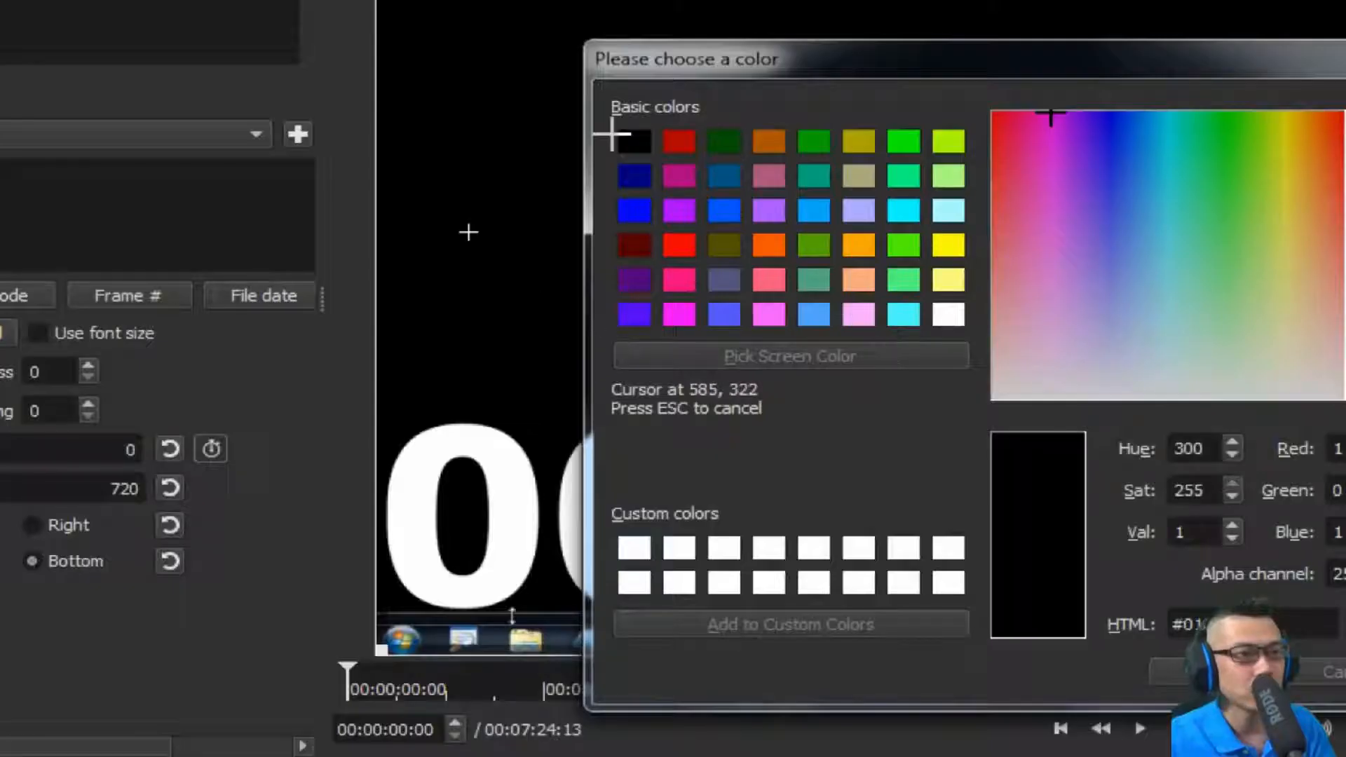
click(474, 235)
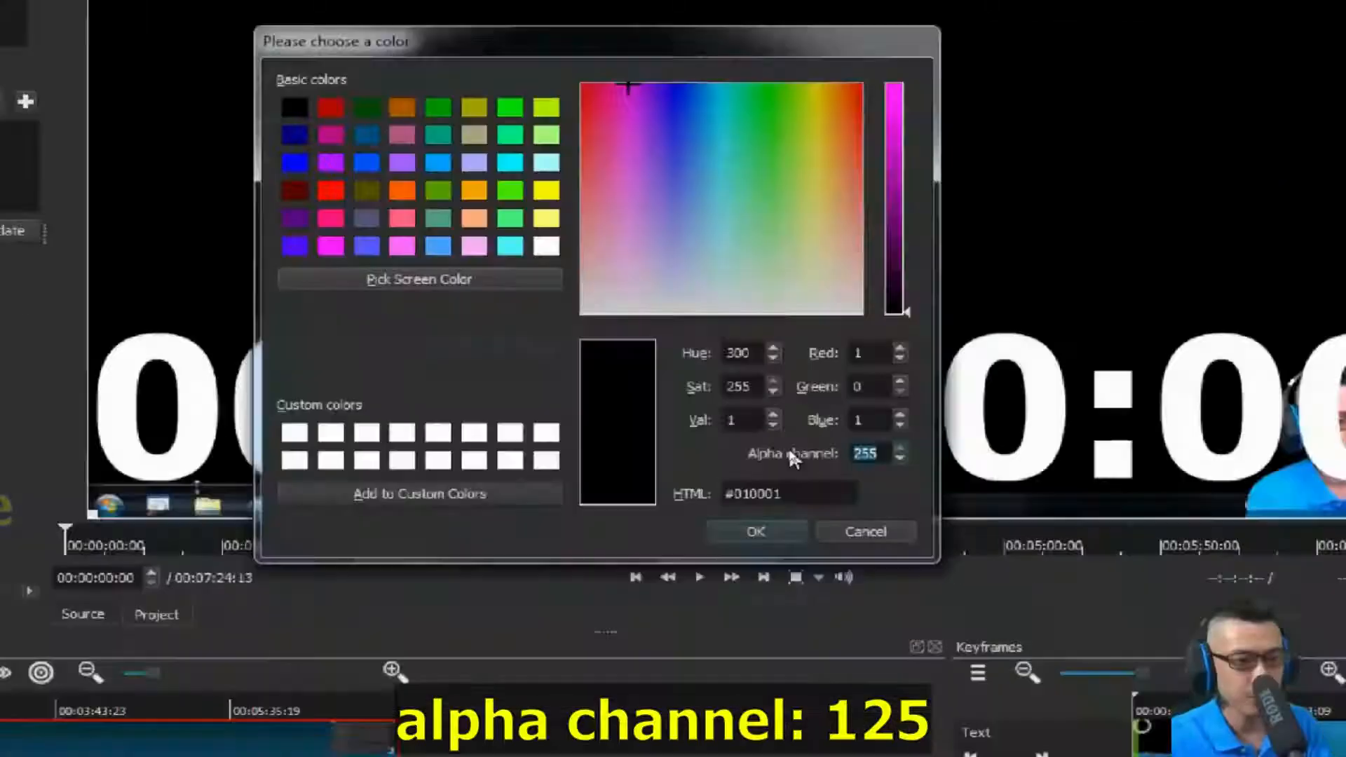
text(12)
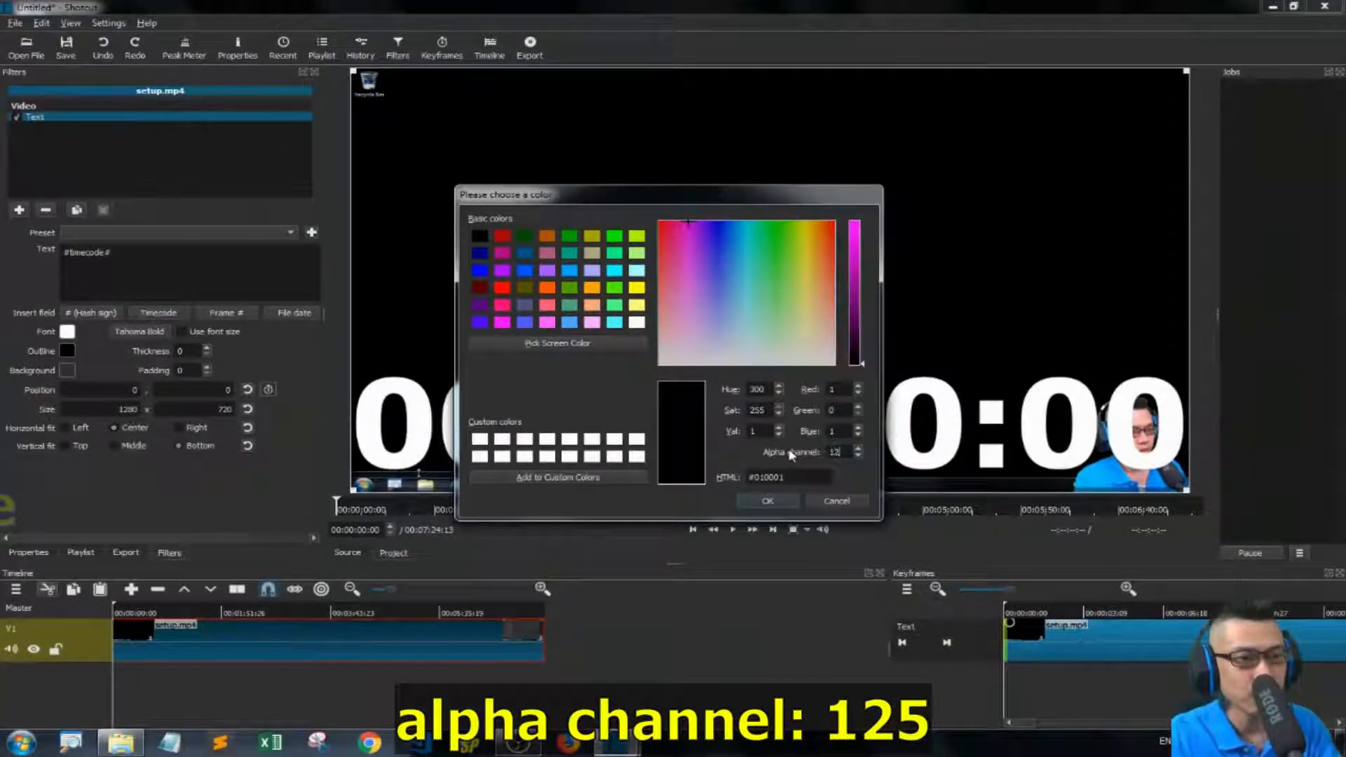
text(5)
key(Return)
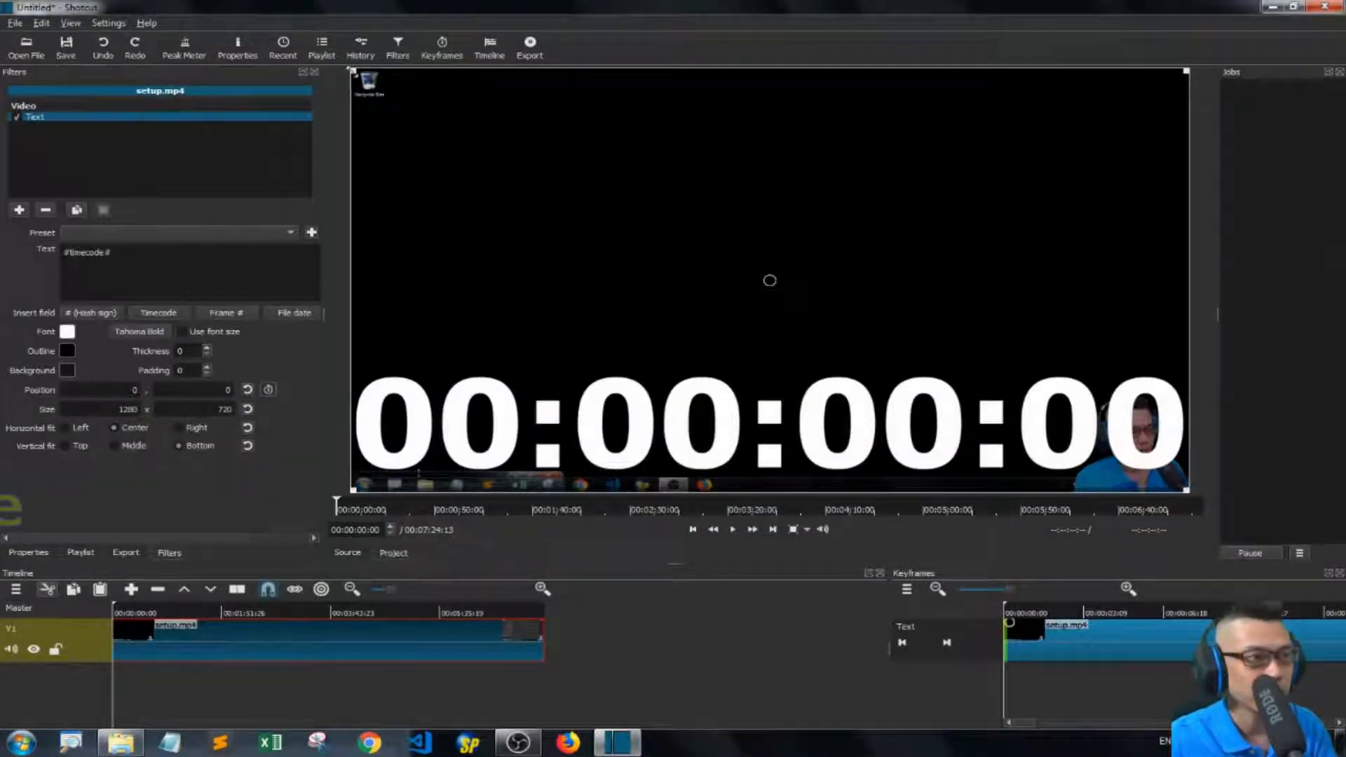
Draw a text box about 1282 × 90 across the video's bottom and set its text to "this is my scrolling text".
drag(352, 70, 366, 453)
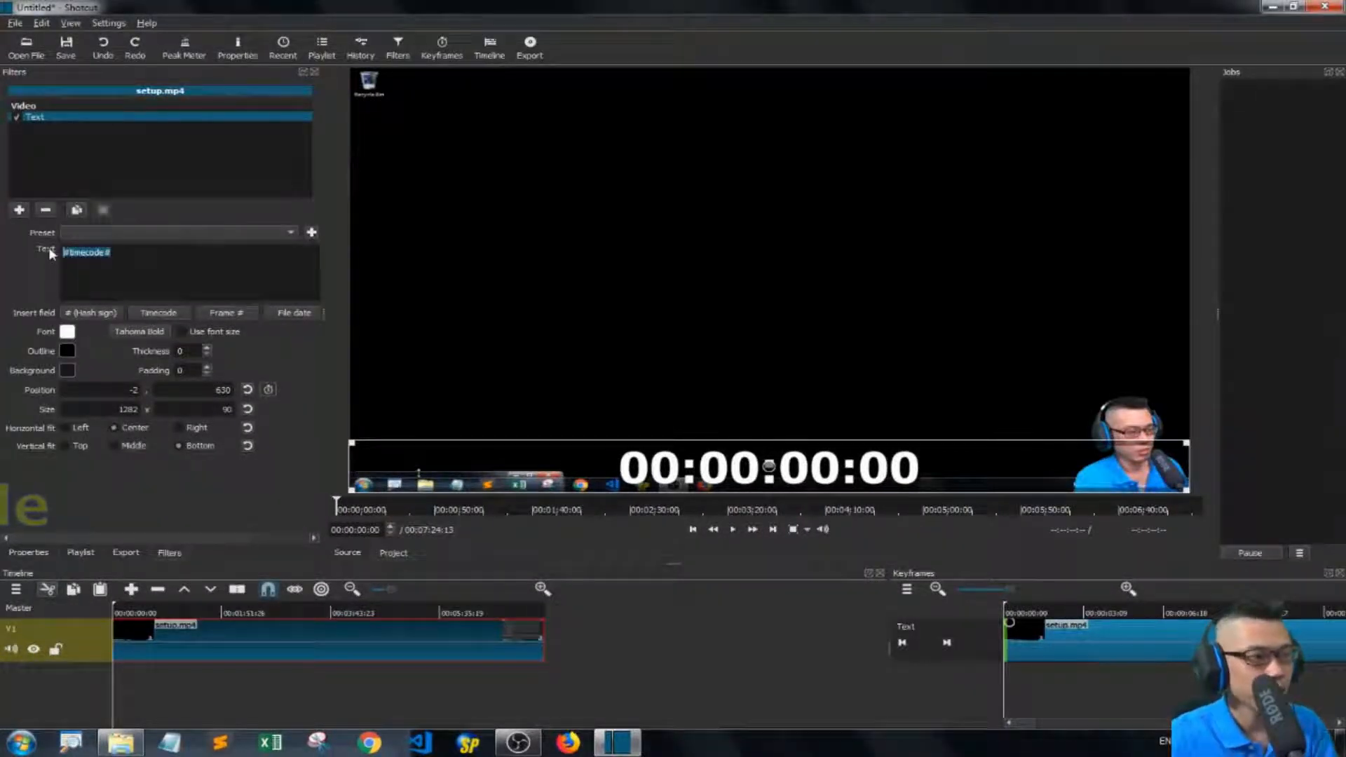
text(this is my scroll)
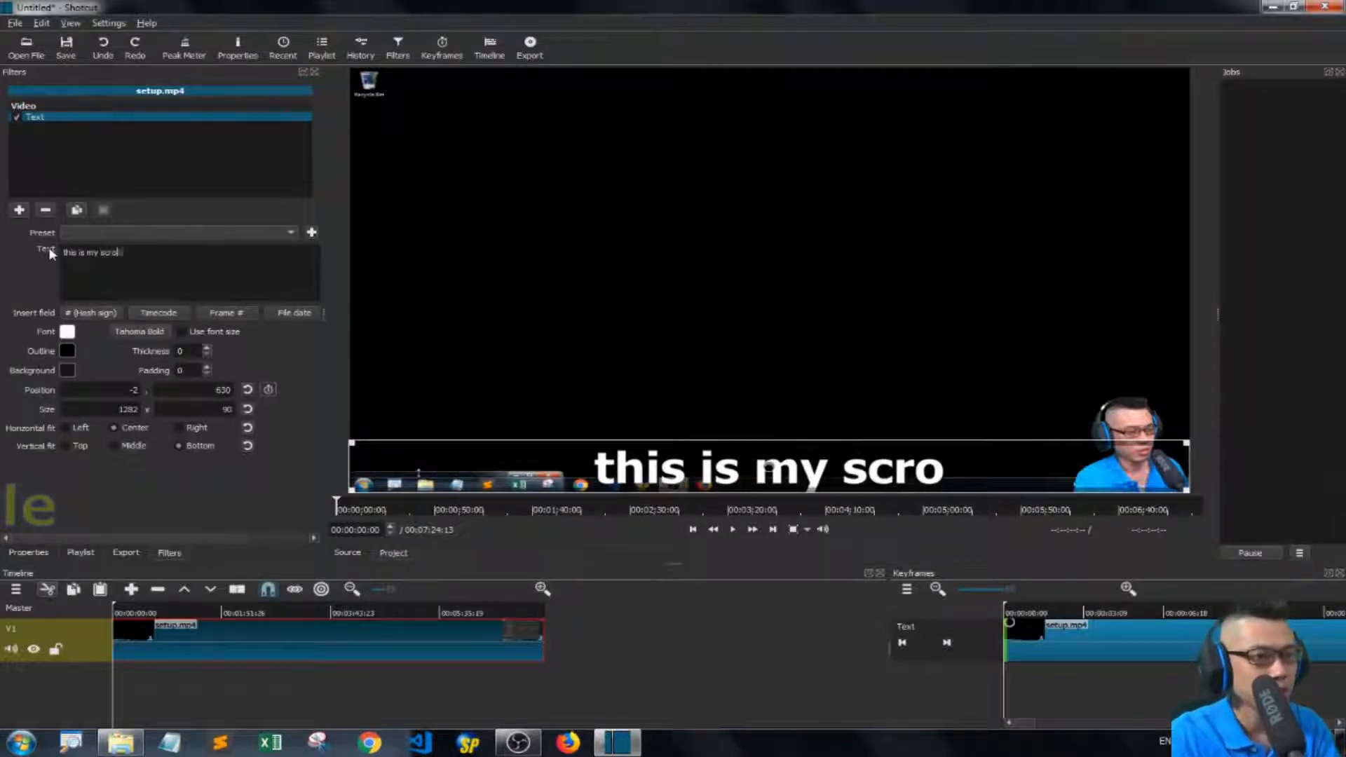
text(ing text)
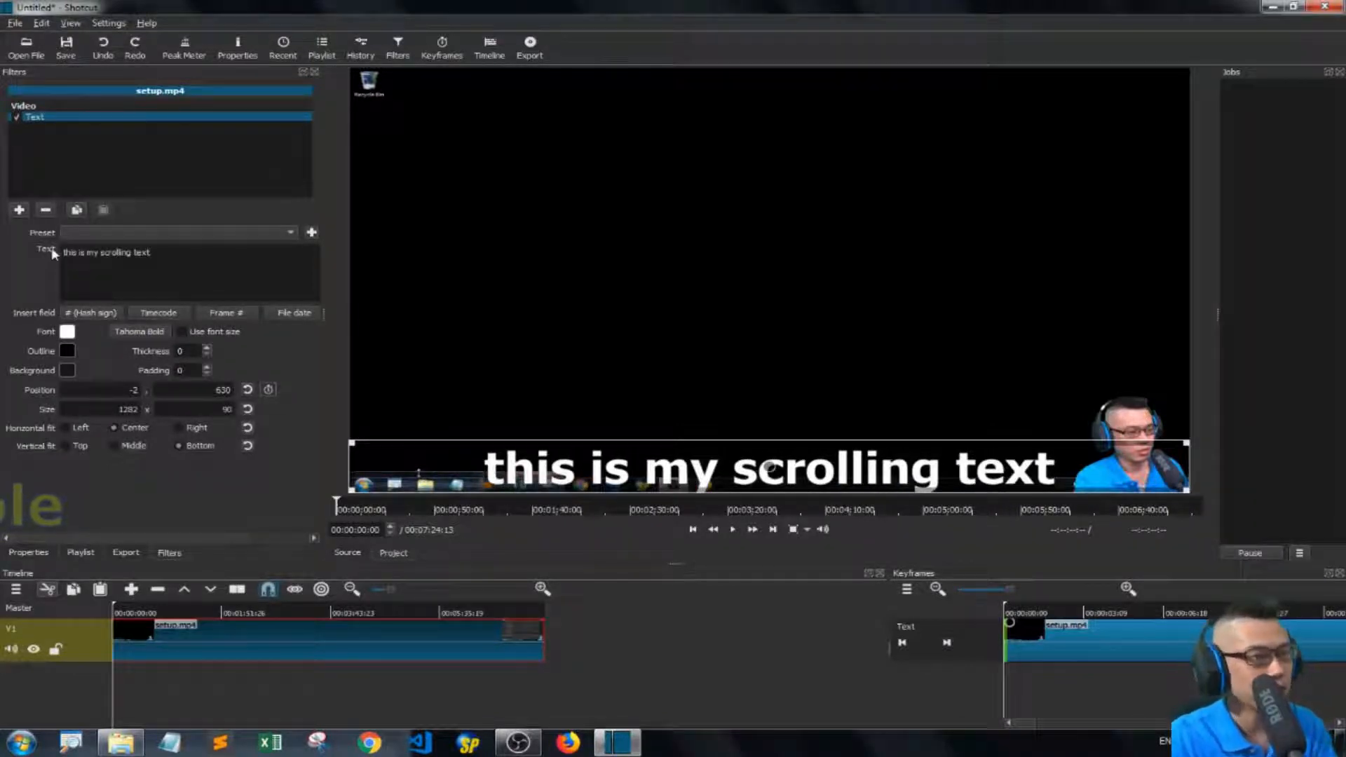
Move the text box up to Y 348 and enable keyframes for its position.
drag(772, 468, 775, 299)
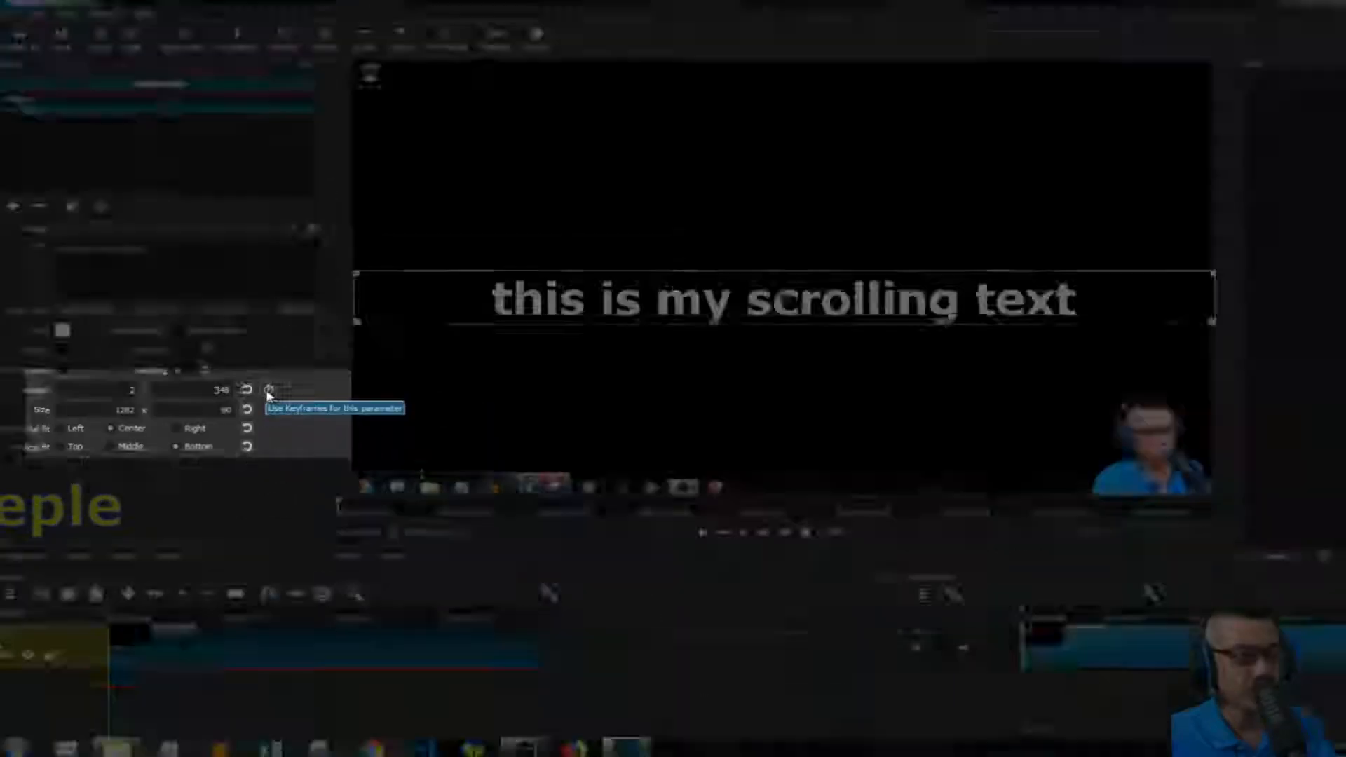
click(536, 394)
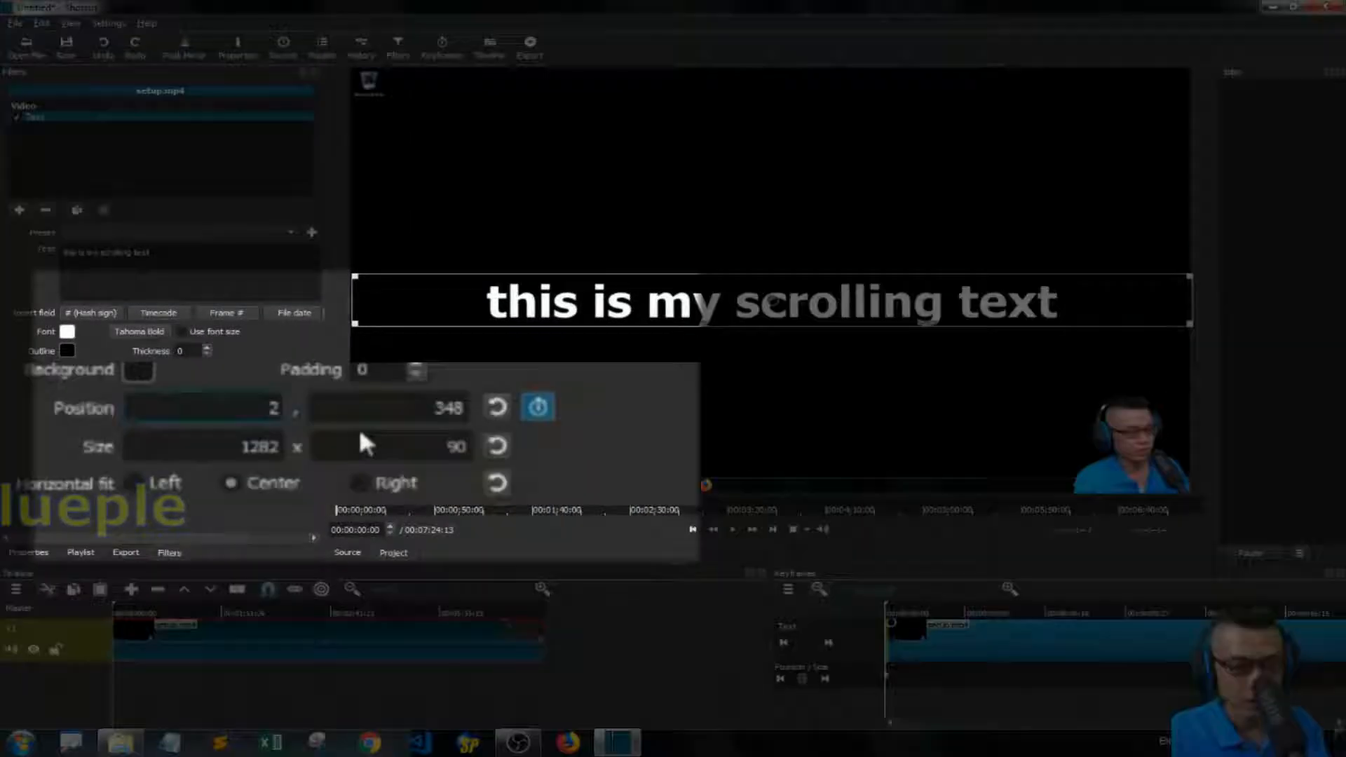
Set the text's starting X position keyframe to -1920.
text(-)
key(Right)
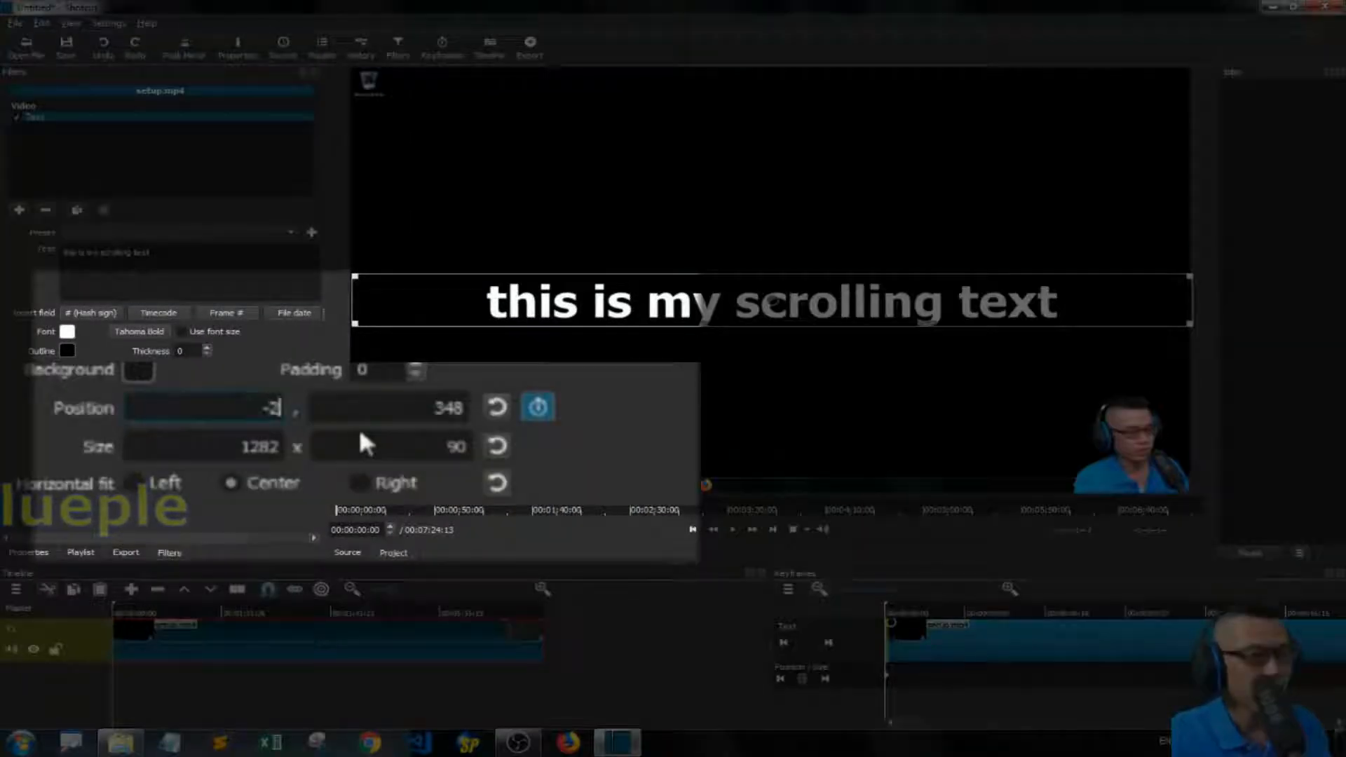
text(00)
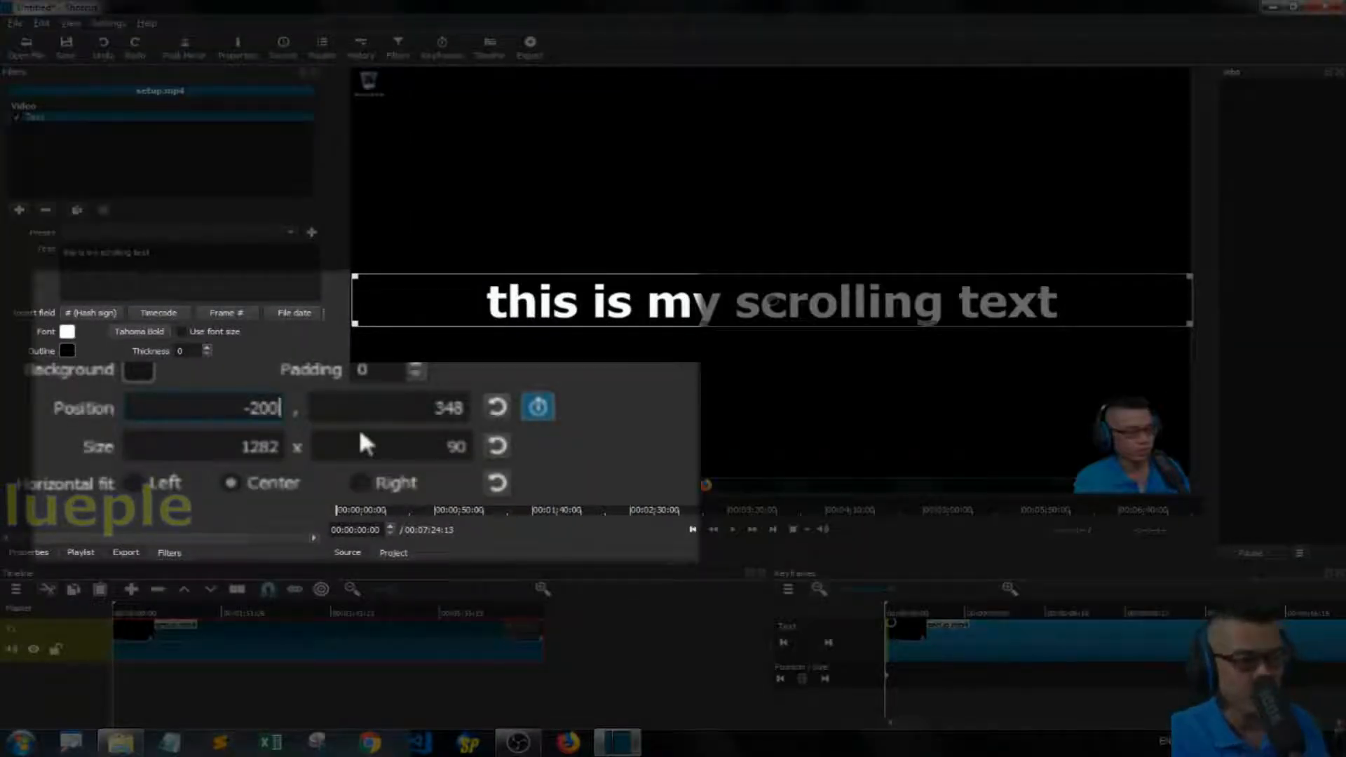
key(Return)
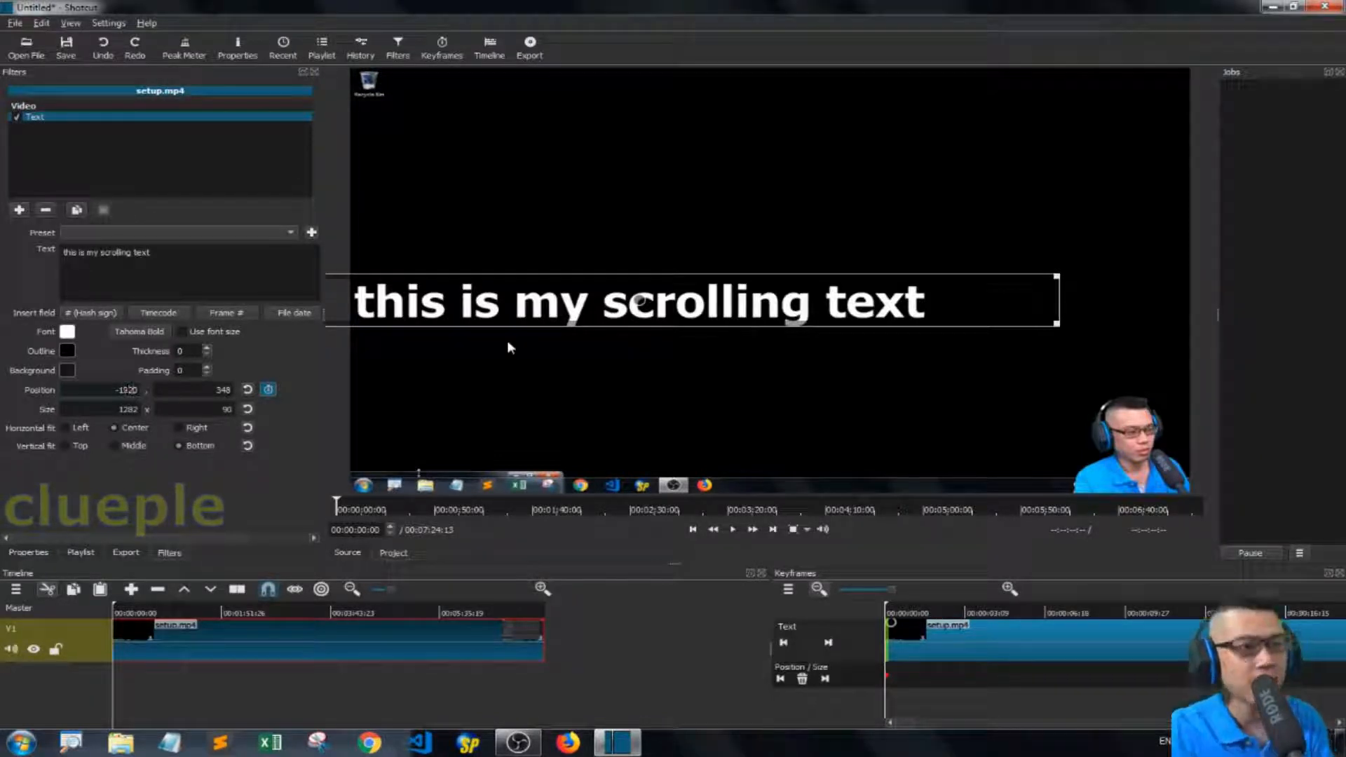
key(Return)
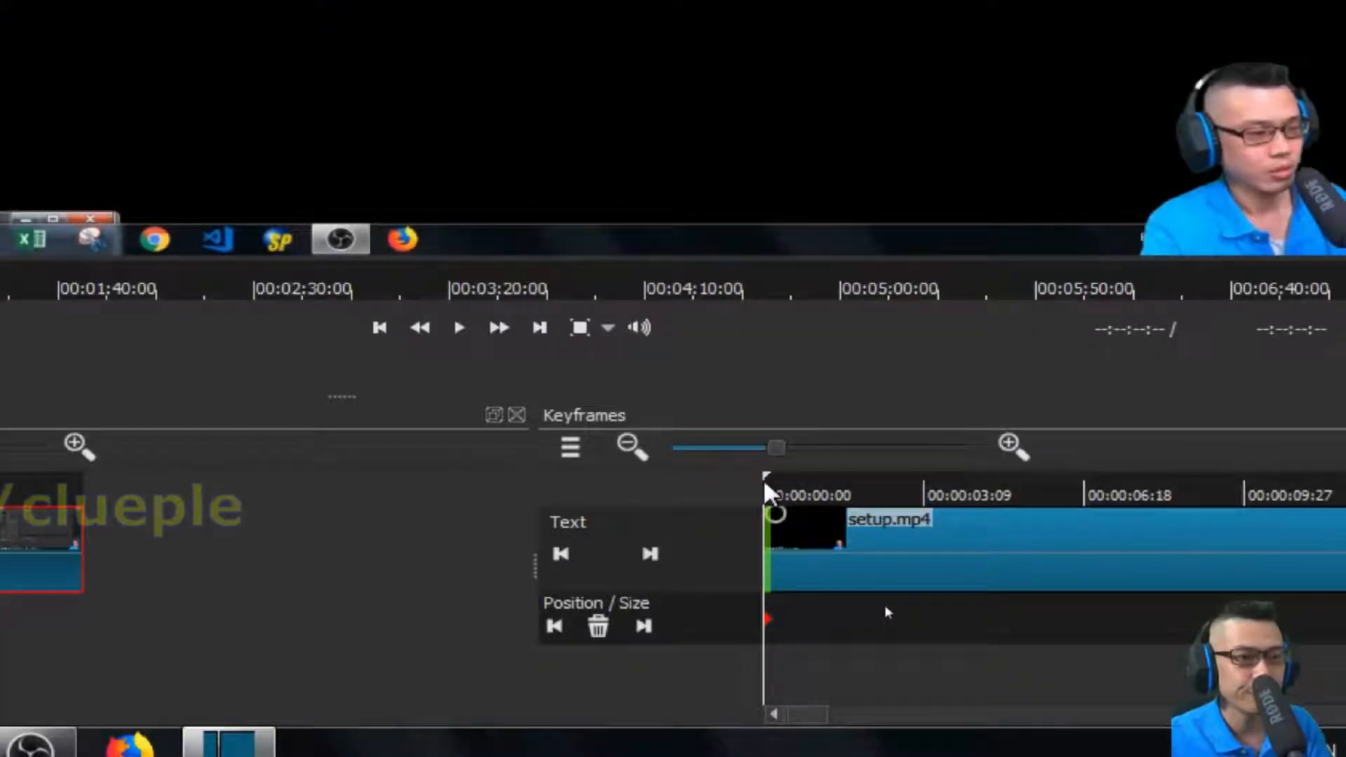
Move the playhead about ten seconds into the clip and set the text's X position keyframe to 2.
drag(766, 484, 1074, 536)
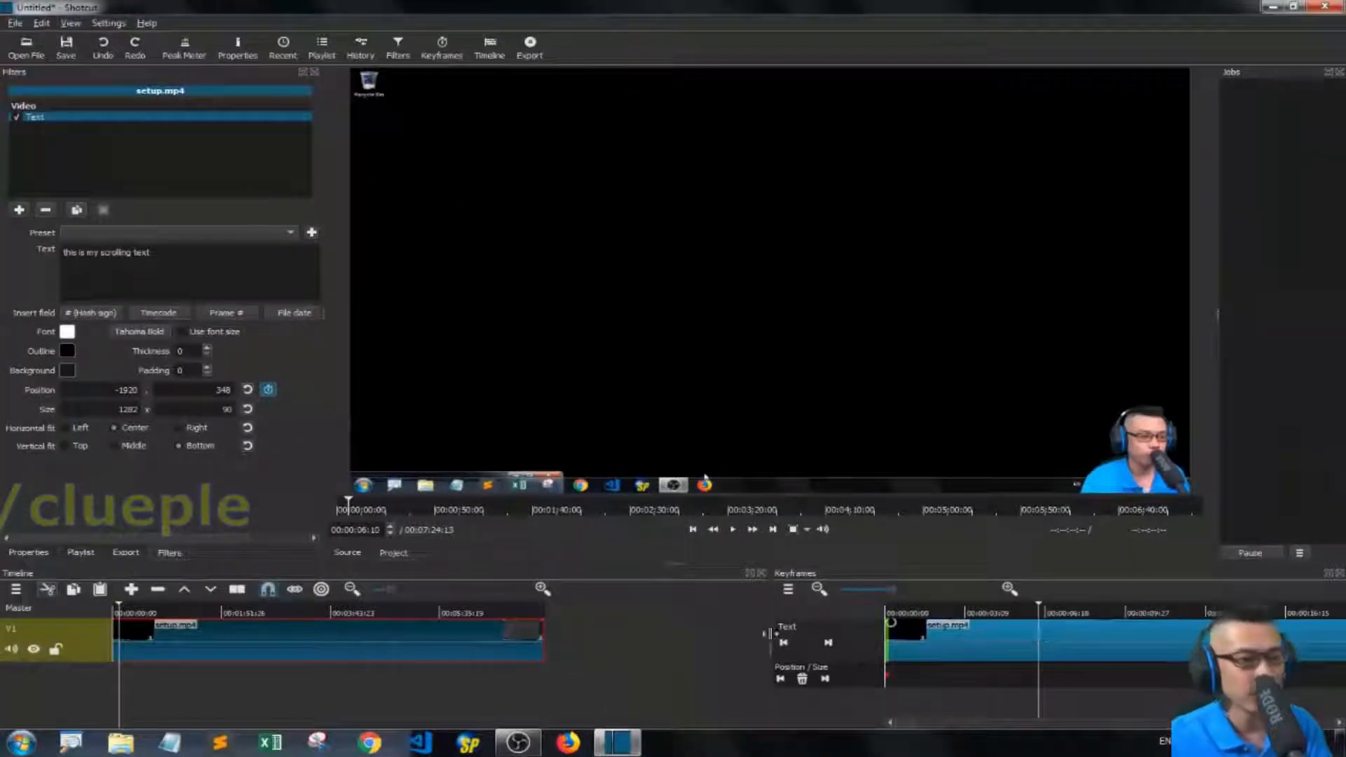
click(1111, 612)
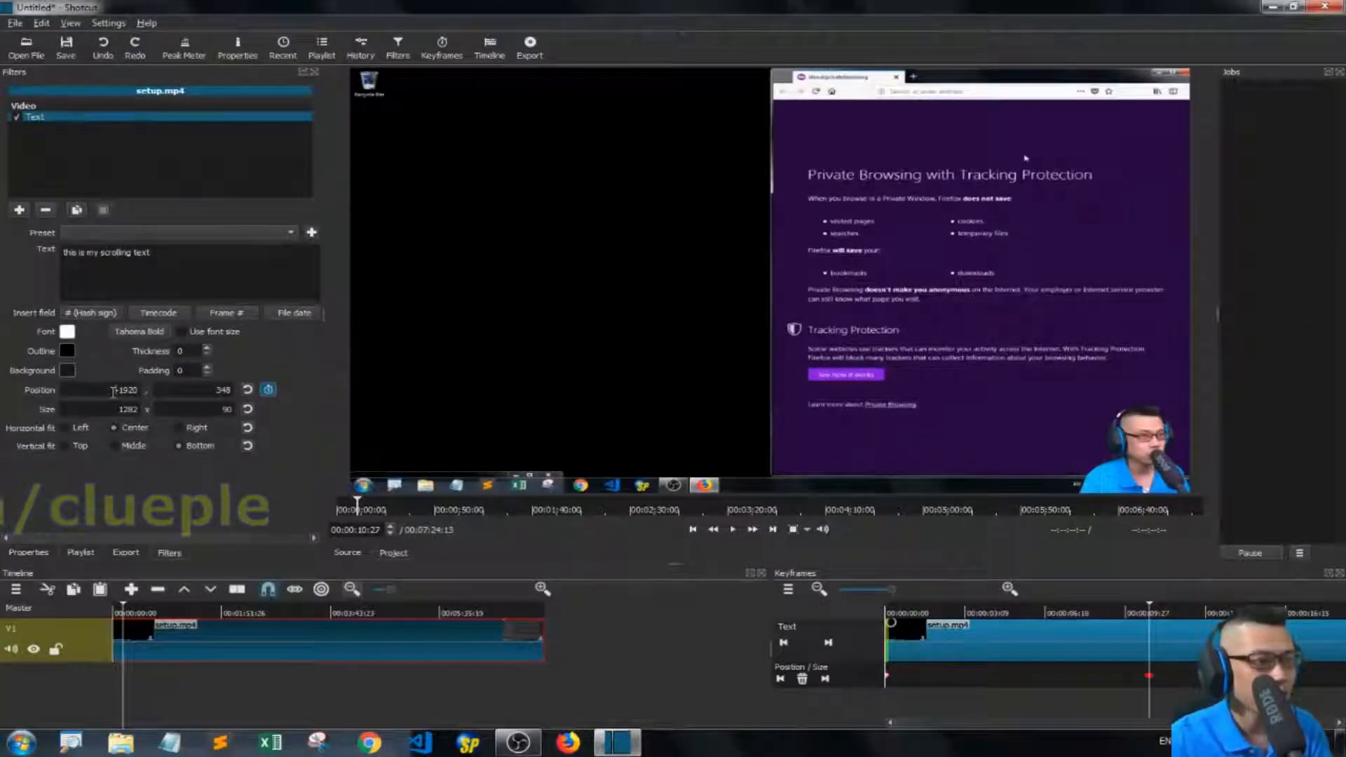
drag(138, 390, 36, 343)
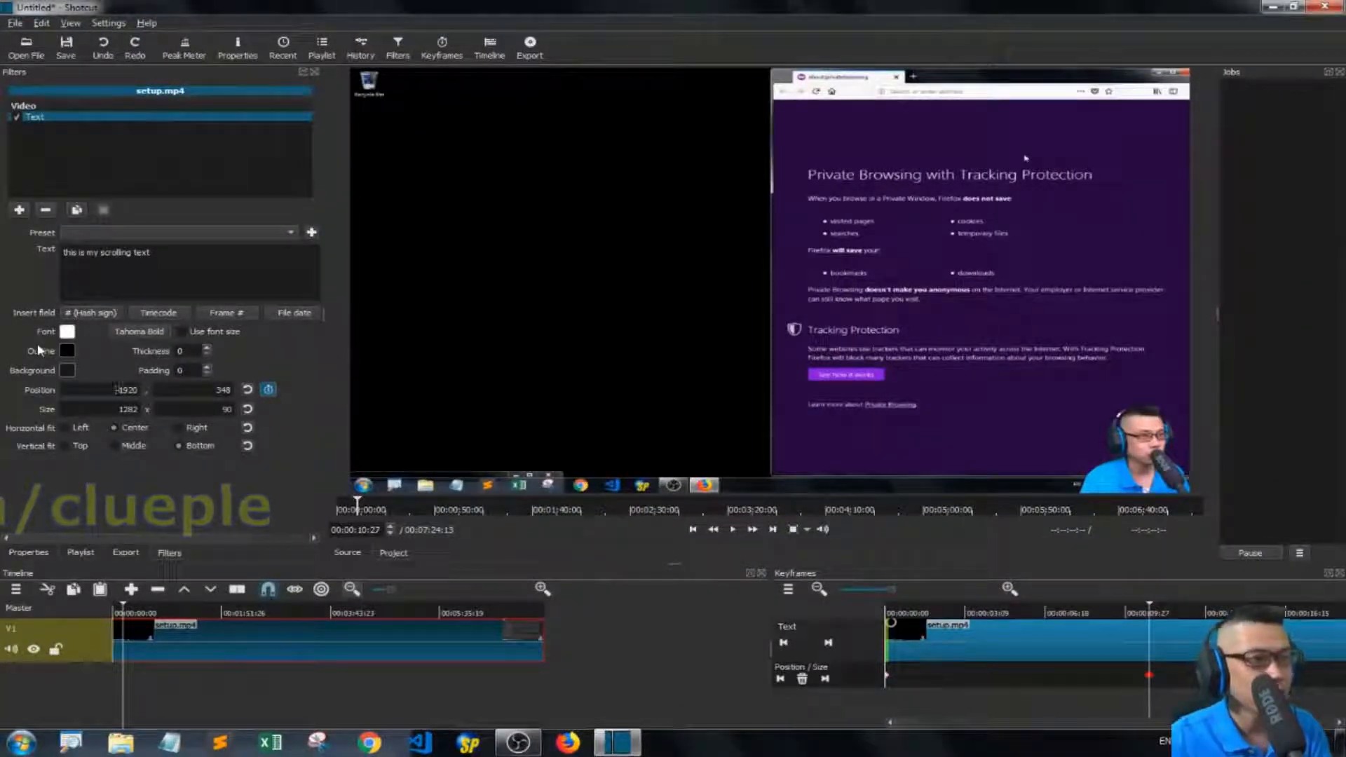
text(2)
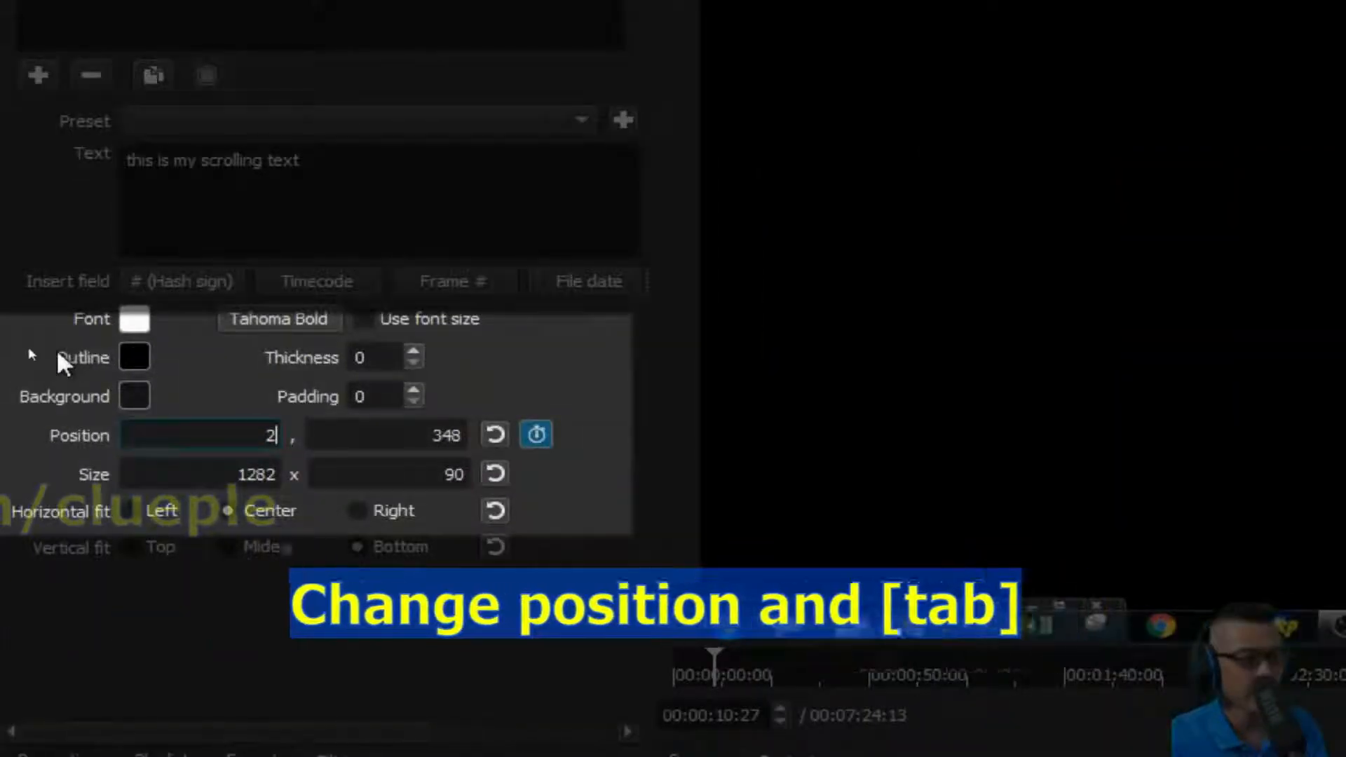
key(Tab)
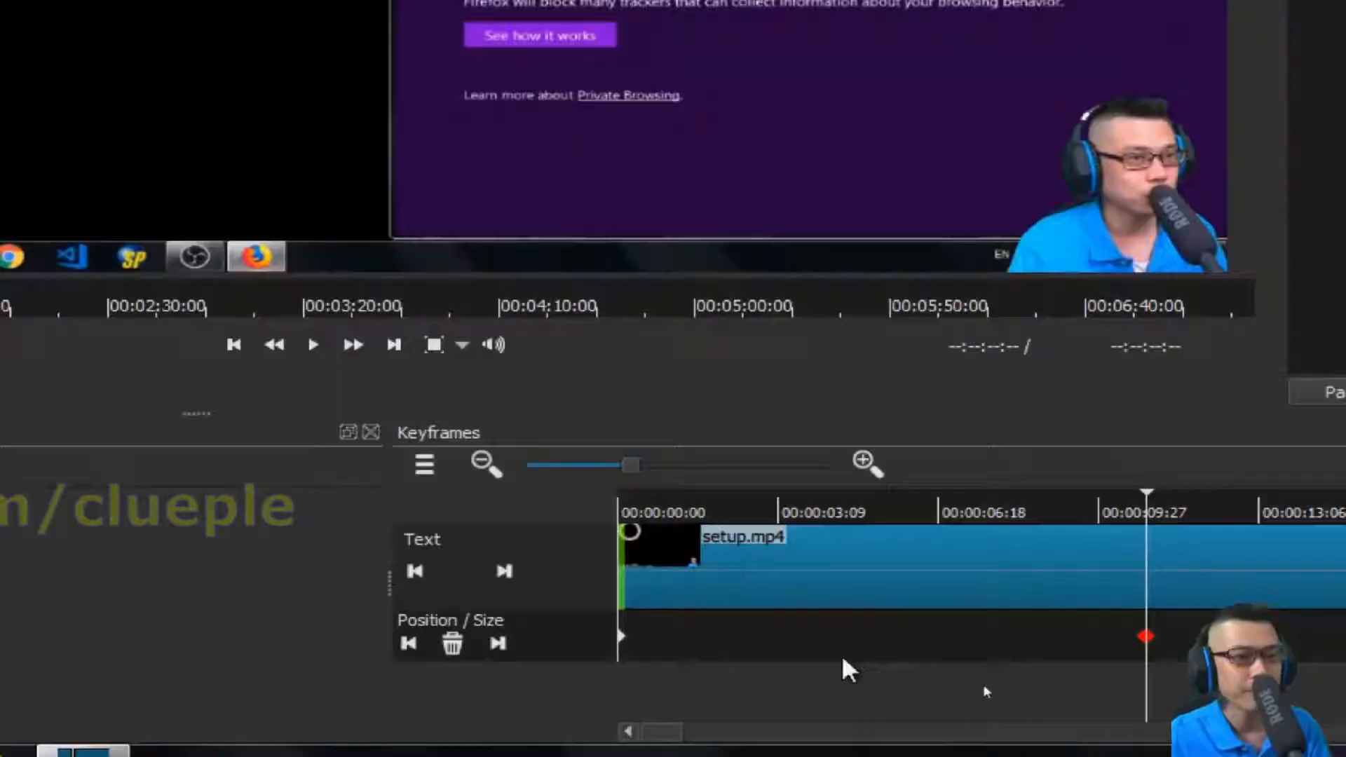
Scrub near the clip's start and play the video to preview the text's movement.
drag(671, 515, 757, 516)
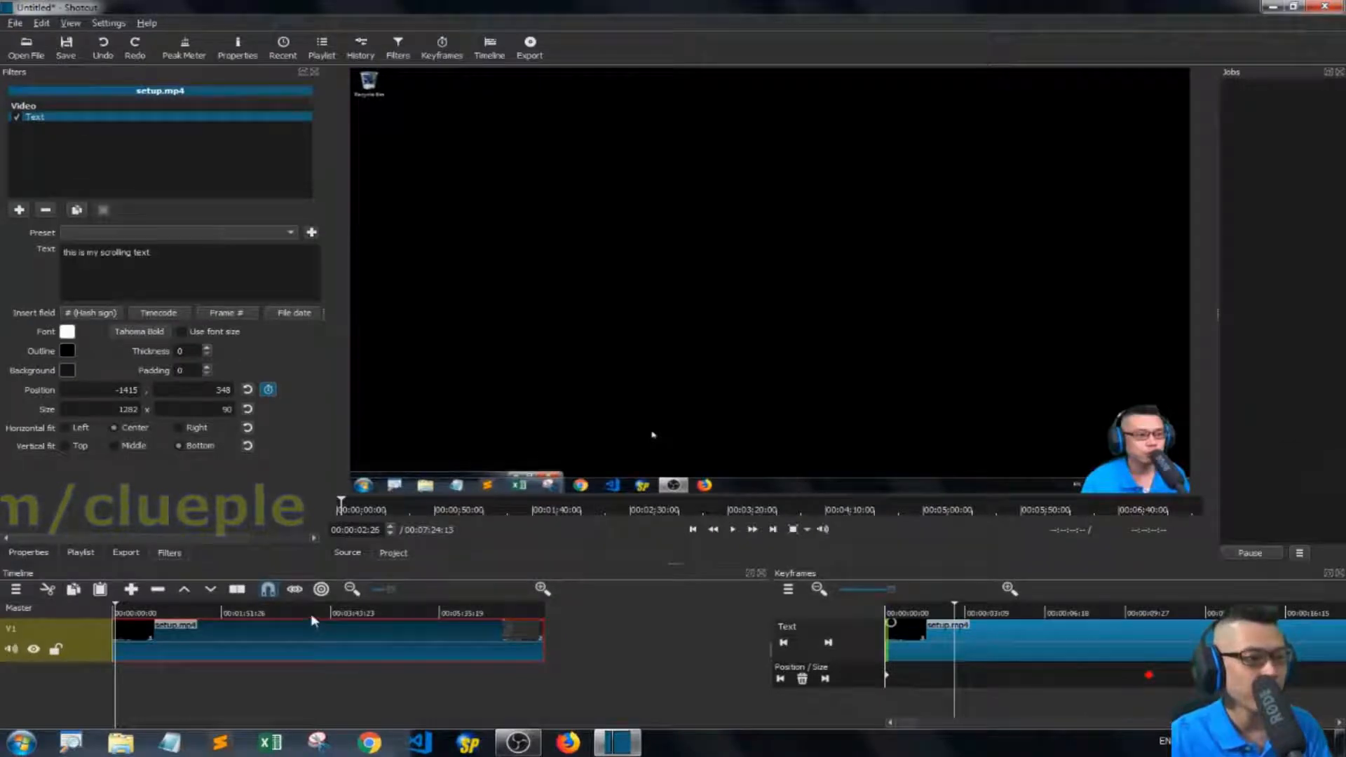
key(space)
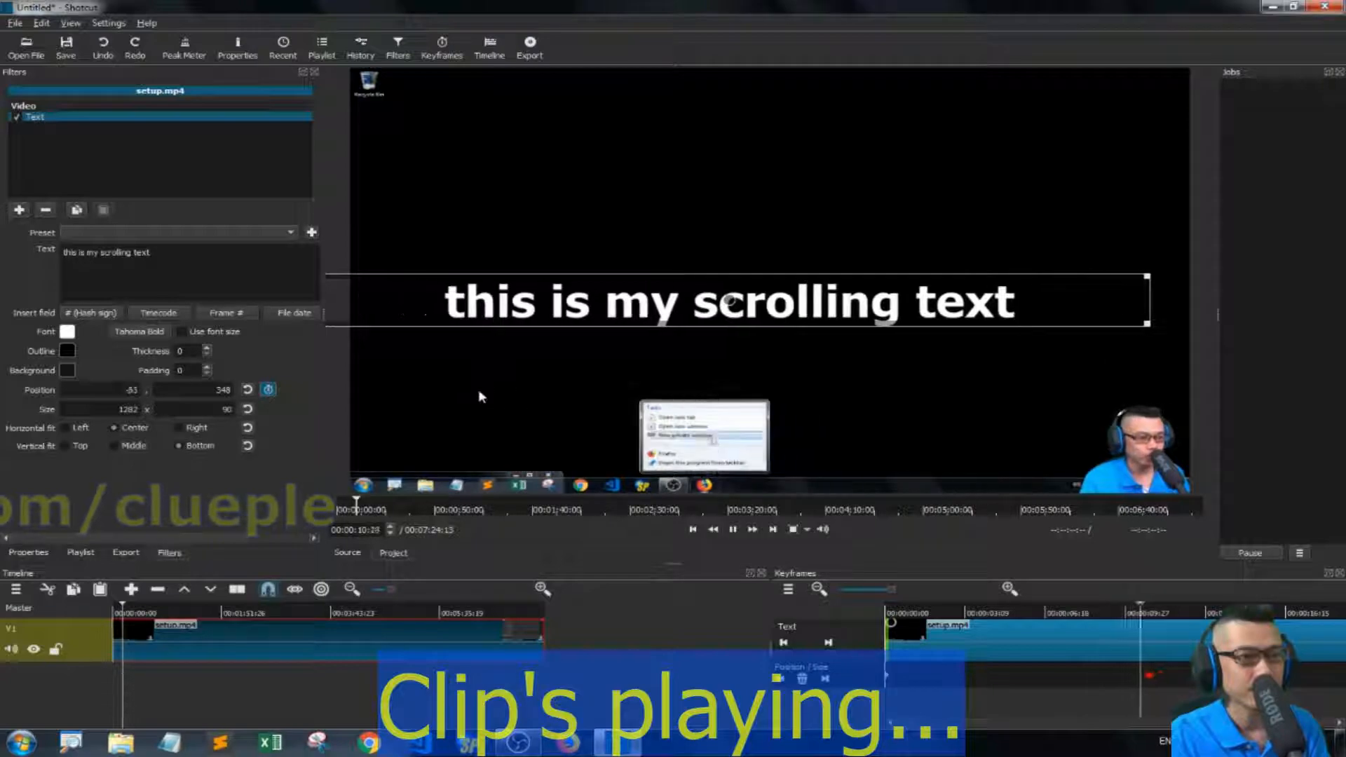
key(space)
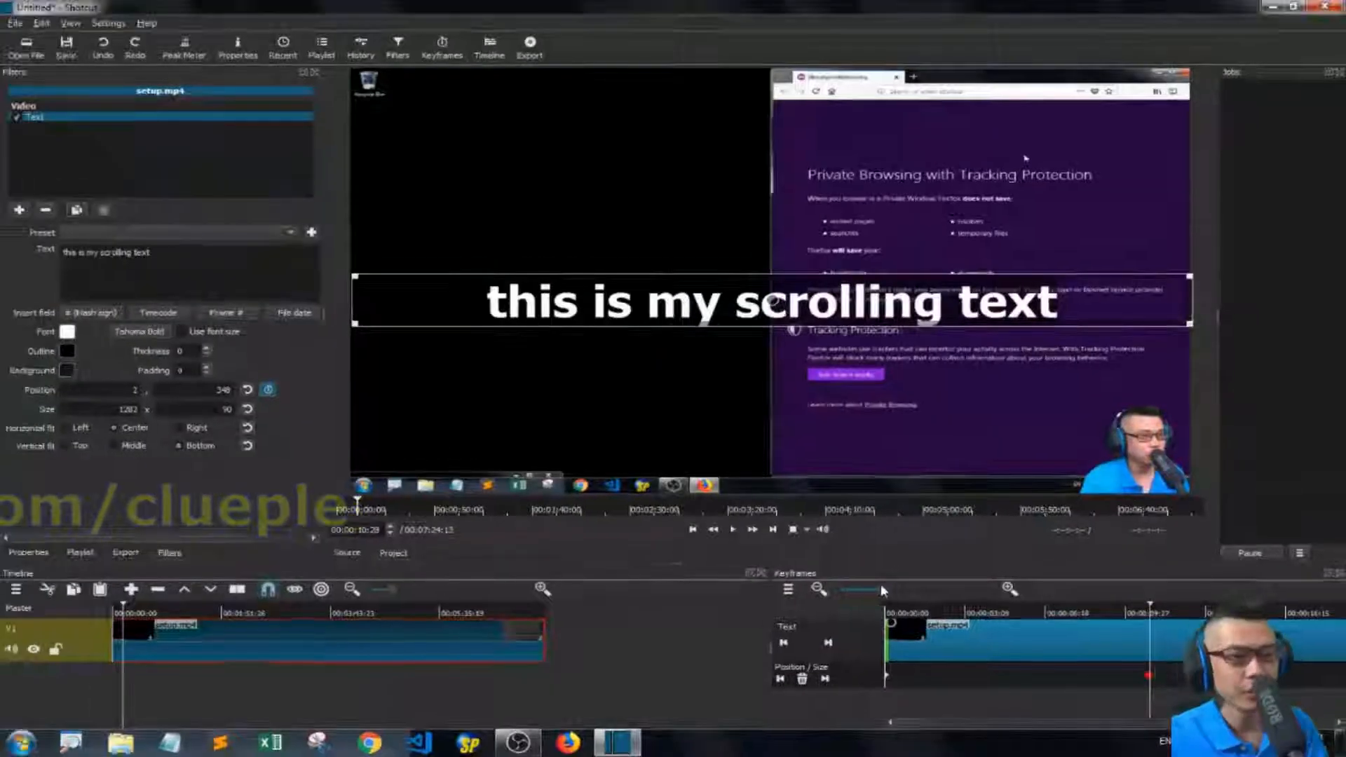
At the clip's end, add a position keyframe moving the text to X 1920, Y 355.
drag(881, 585, 1014, 617)
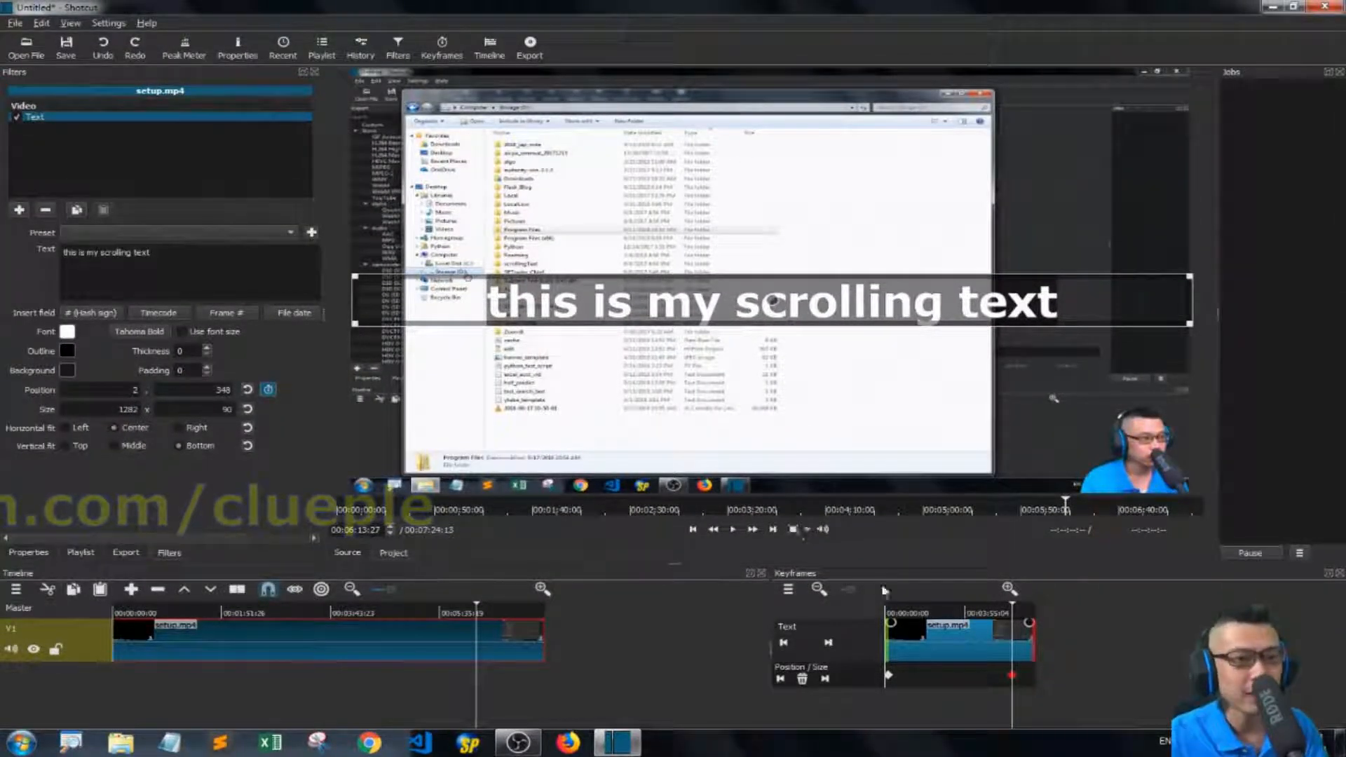
click(894, 610)
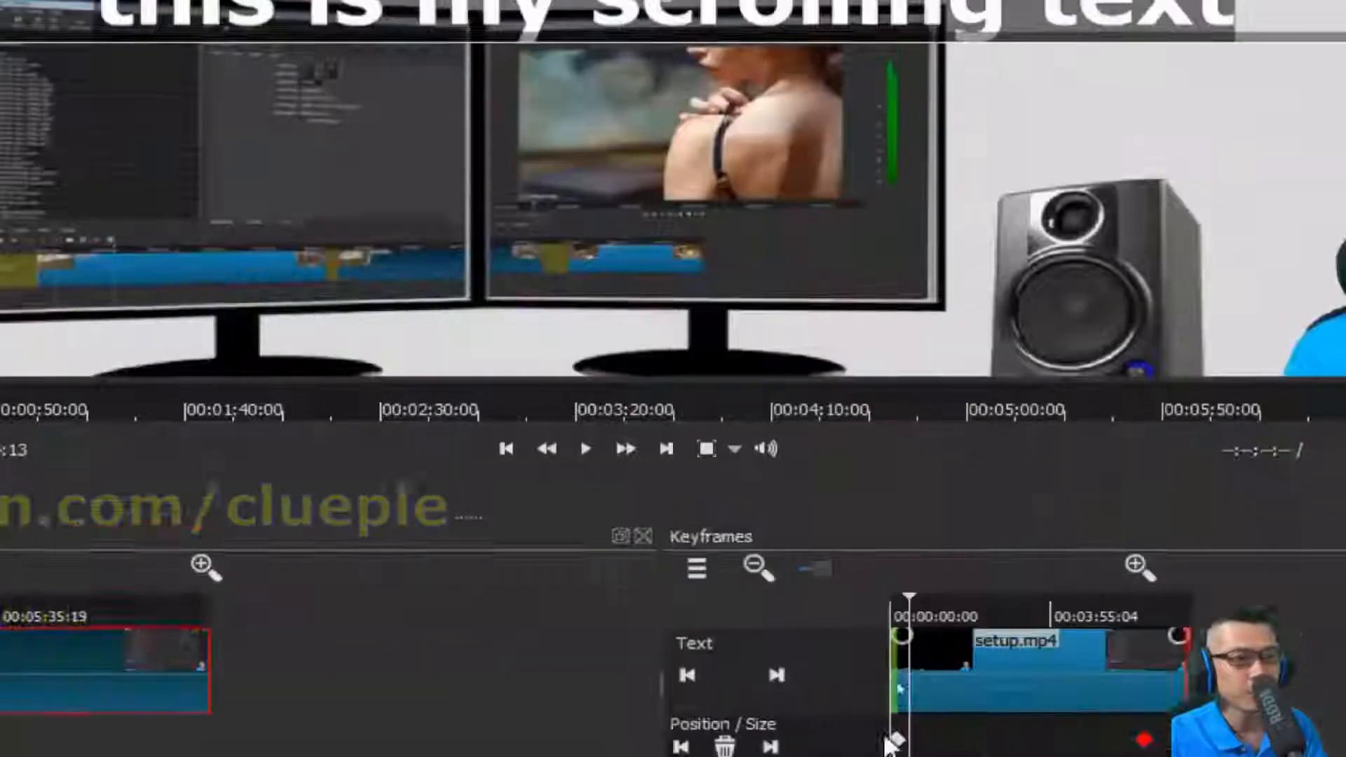
drag(909, 596, 897, 593)
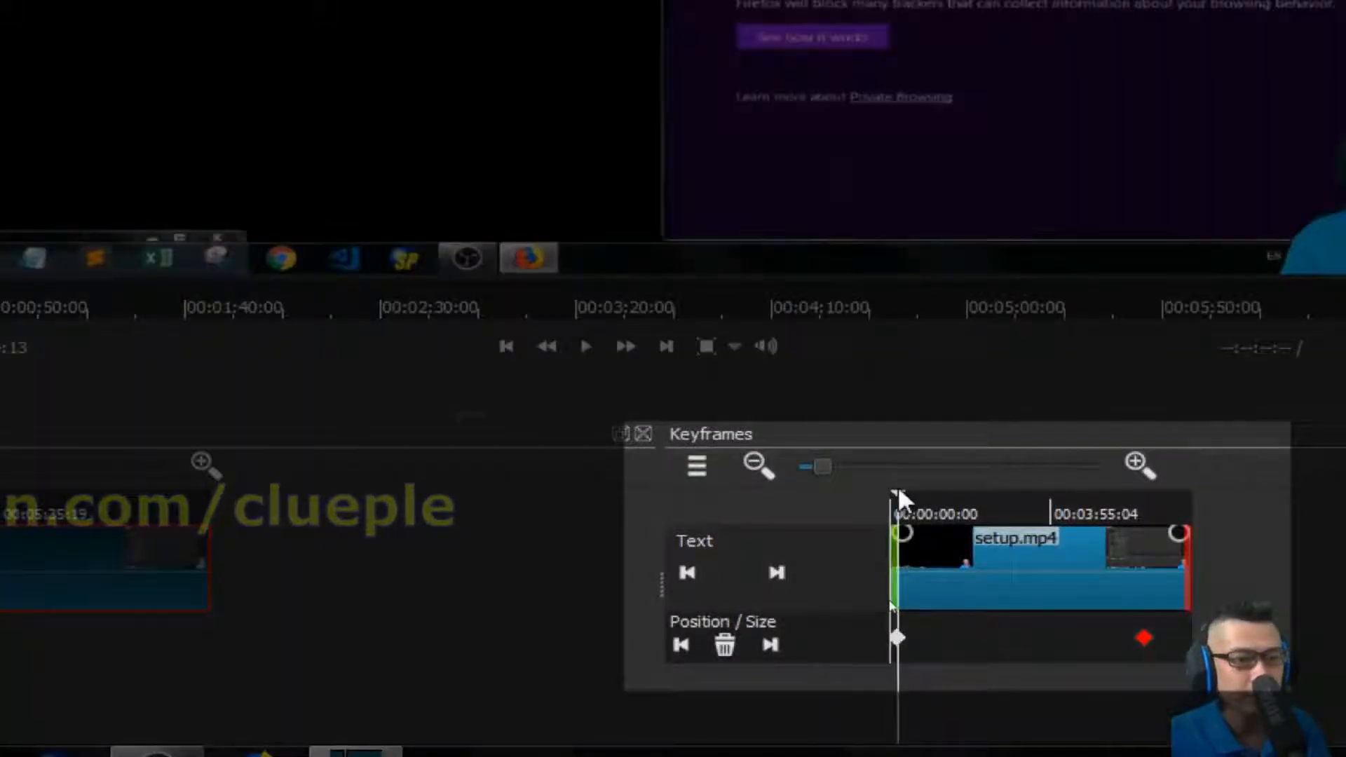
drag(897, 492, 1200, 536)
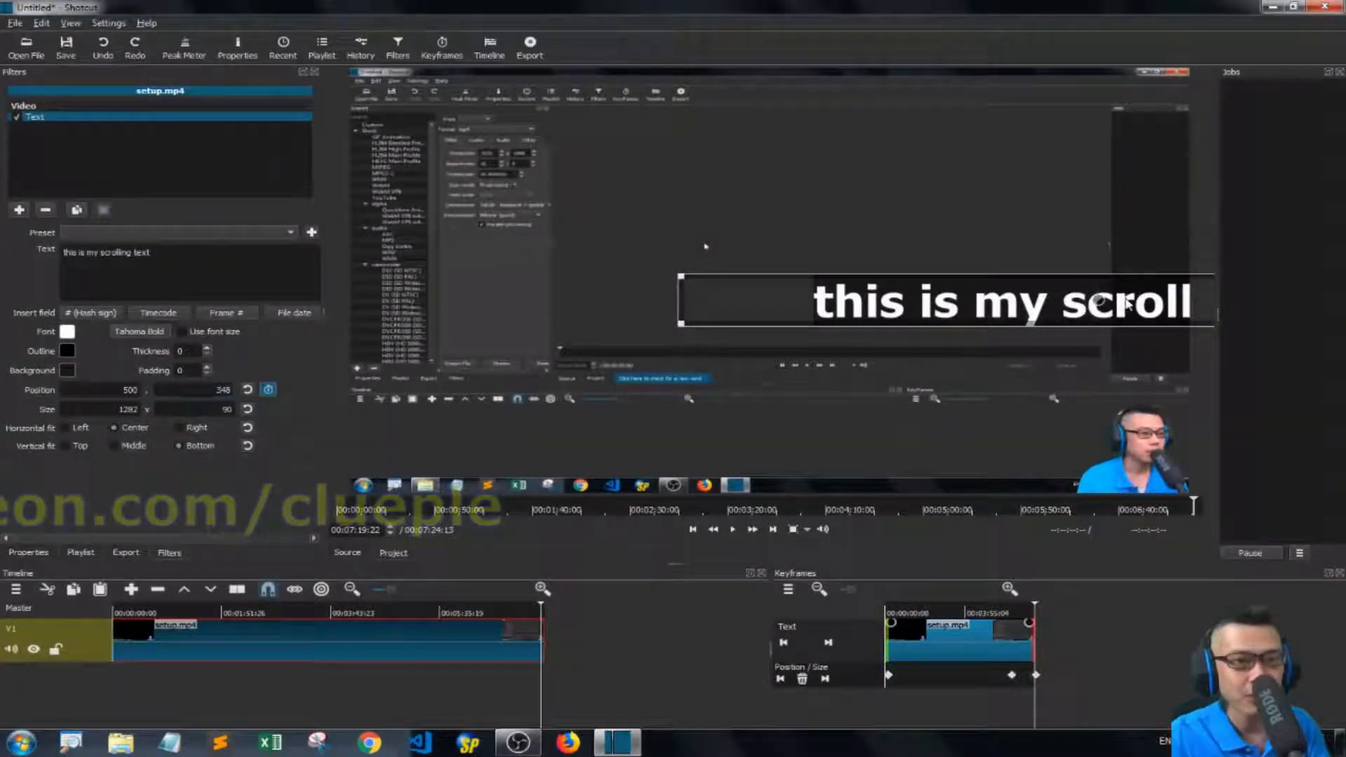
drag(1126, 302, 1344, 306)
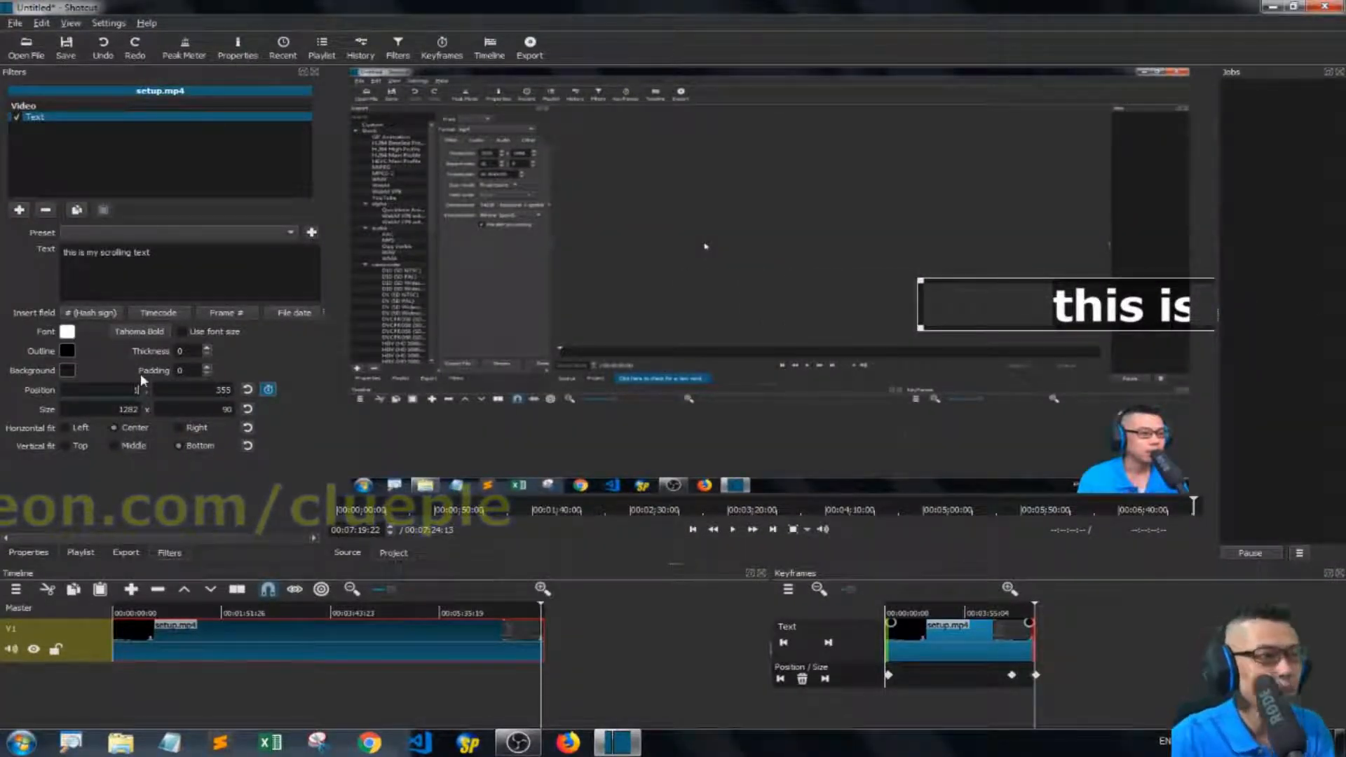
key(Tab)
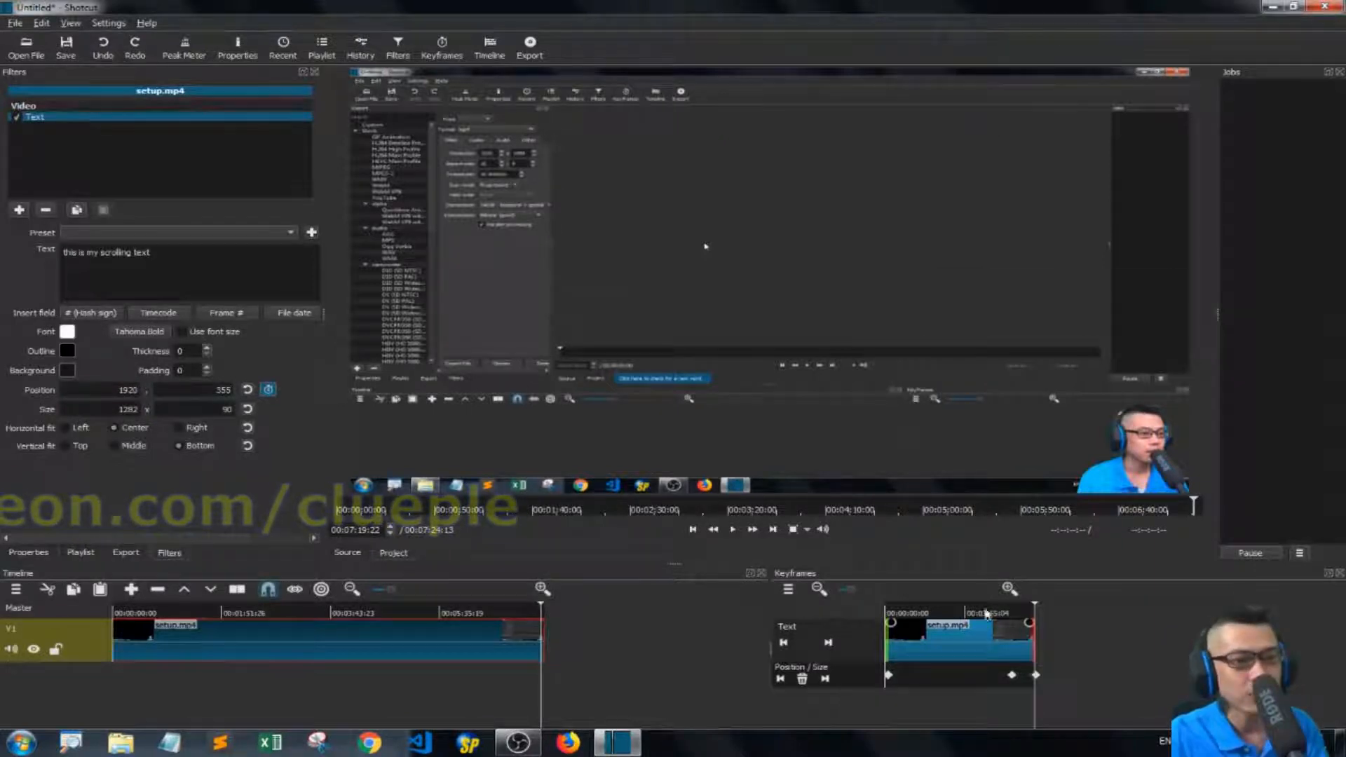
Play the clip back from the start and scrub through it to check the scrolling animation.
click(986, 614)
key(Home)
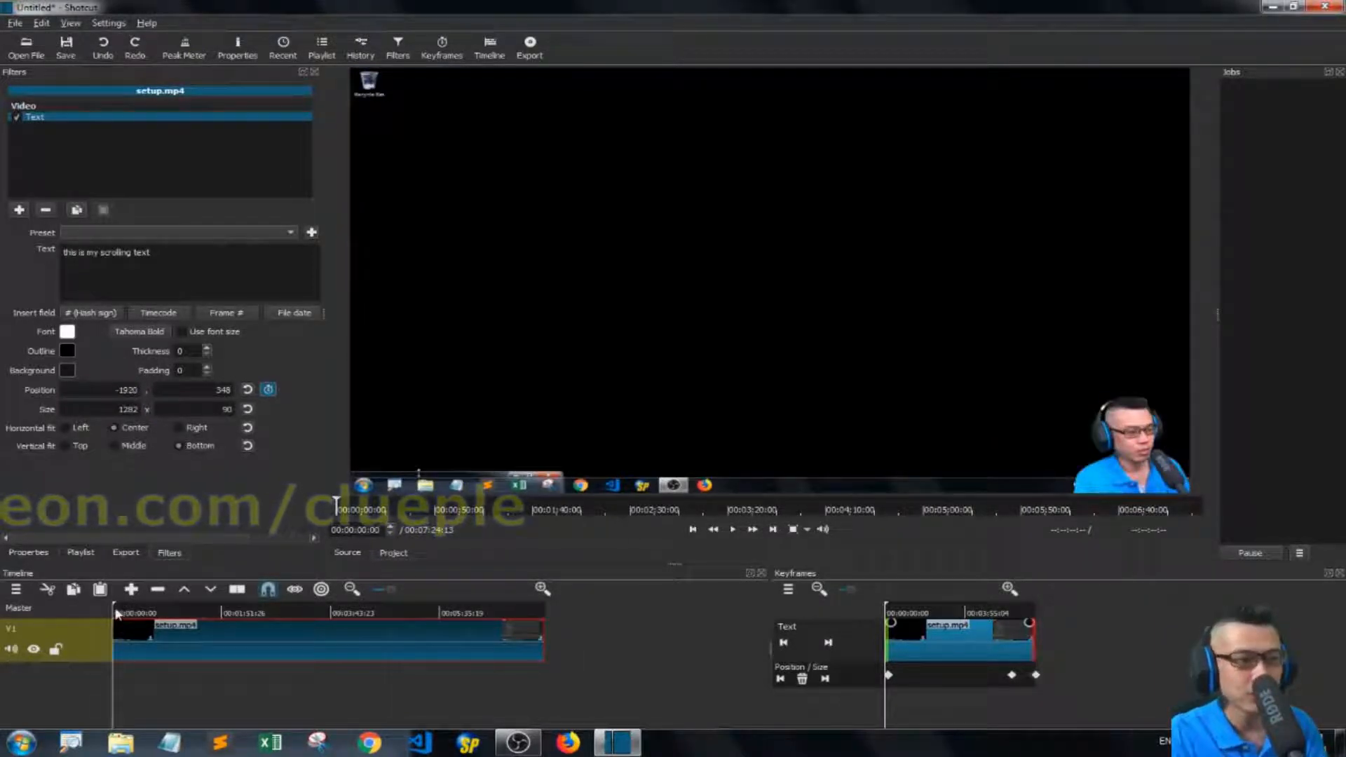
key(l)
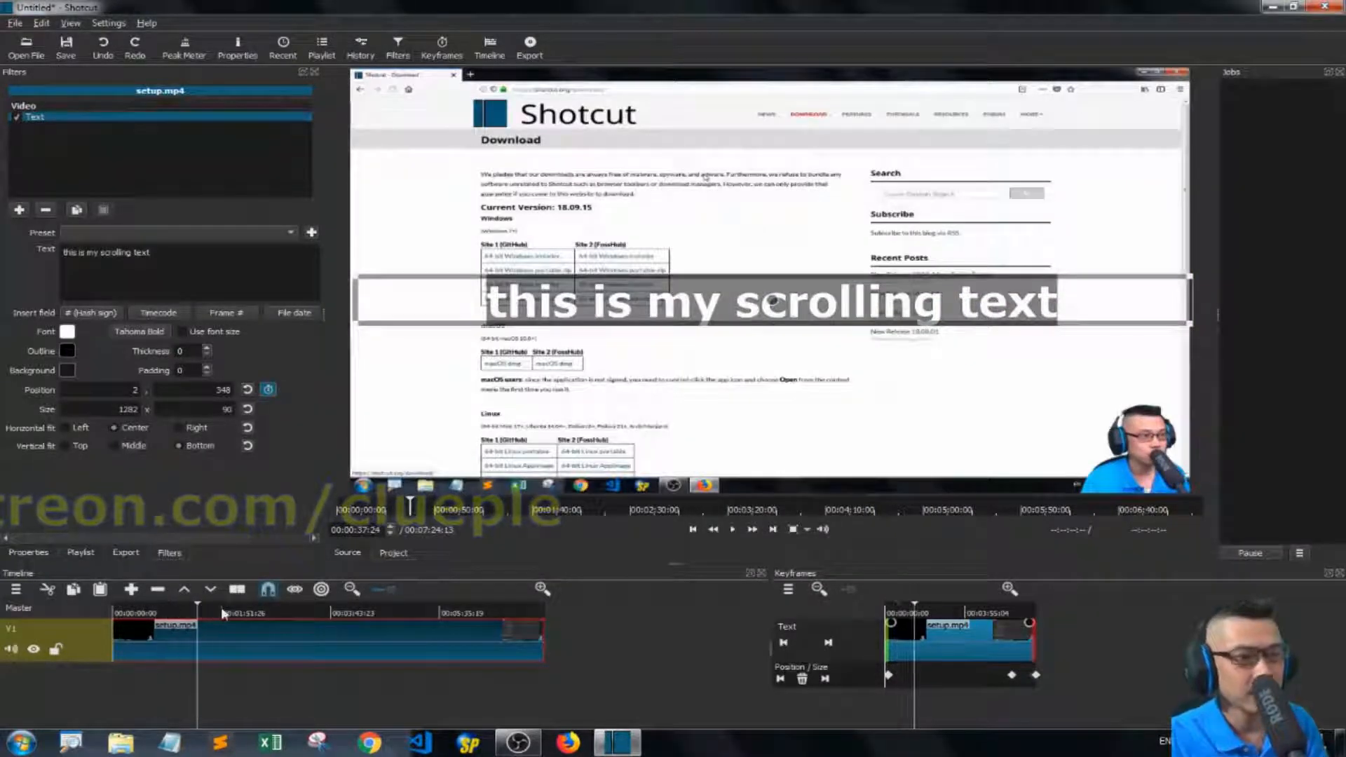
click(446, 616)
click(463, 616)
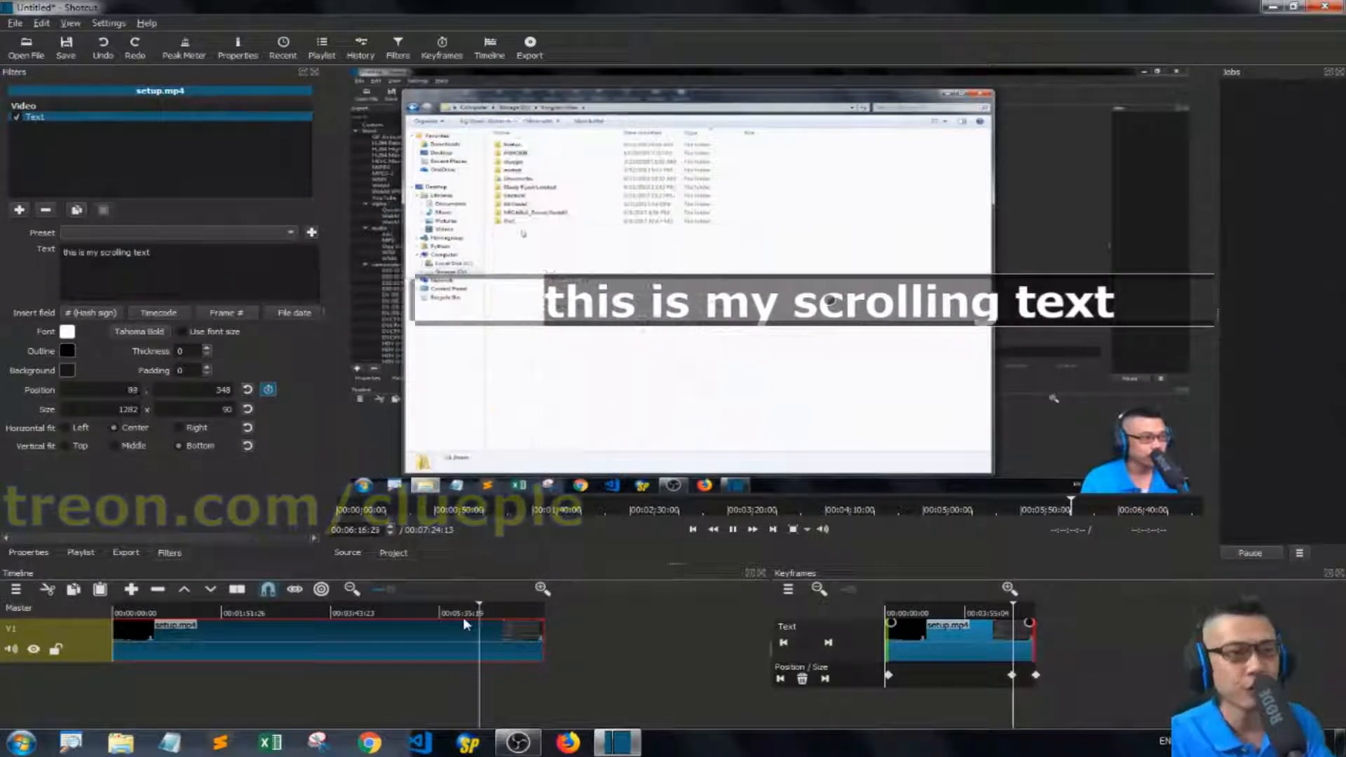
key(space)
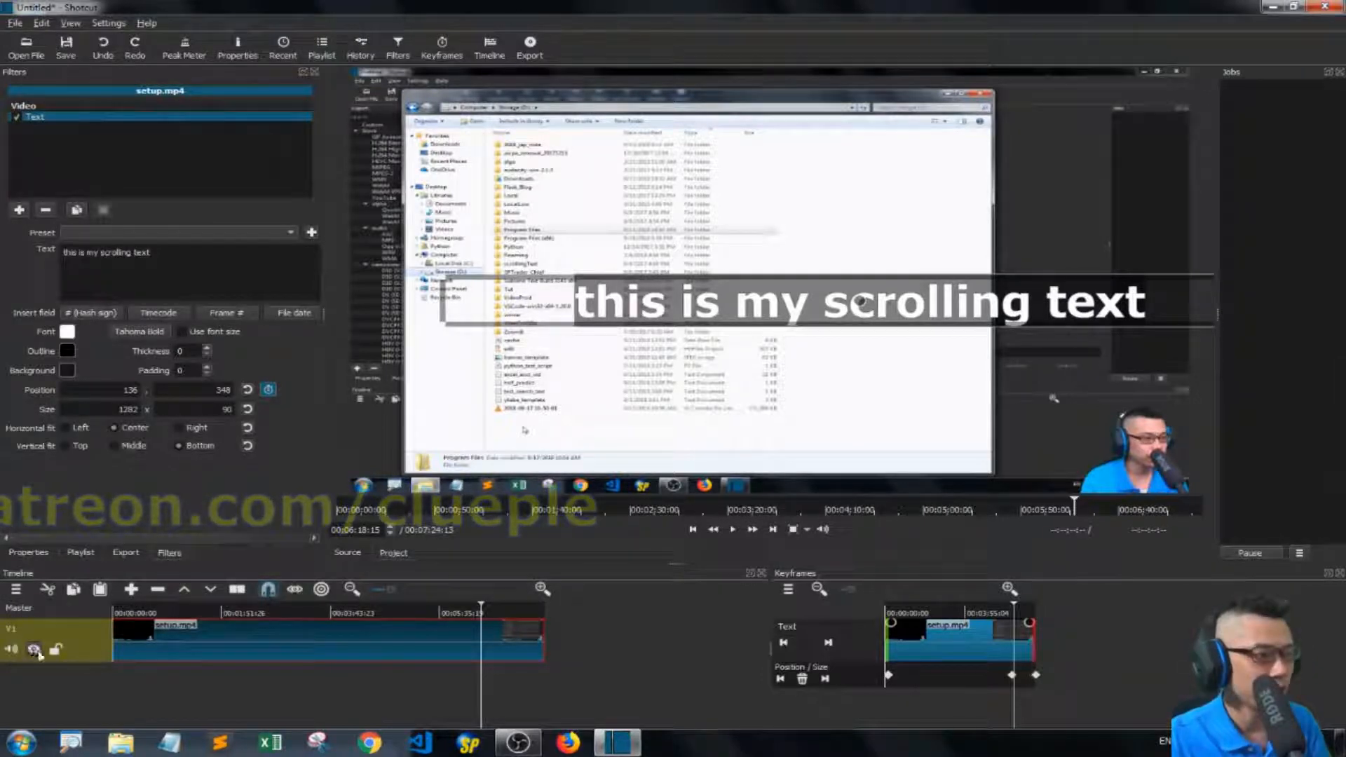
drag(447, 608, 485, 608)
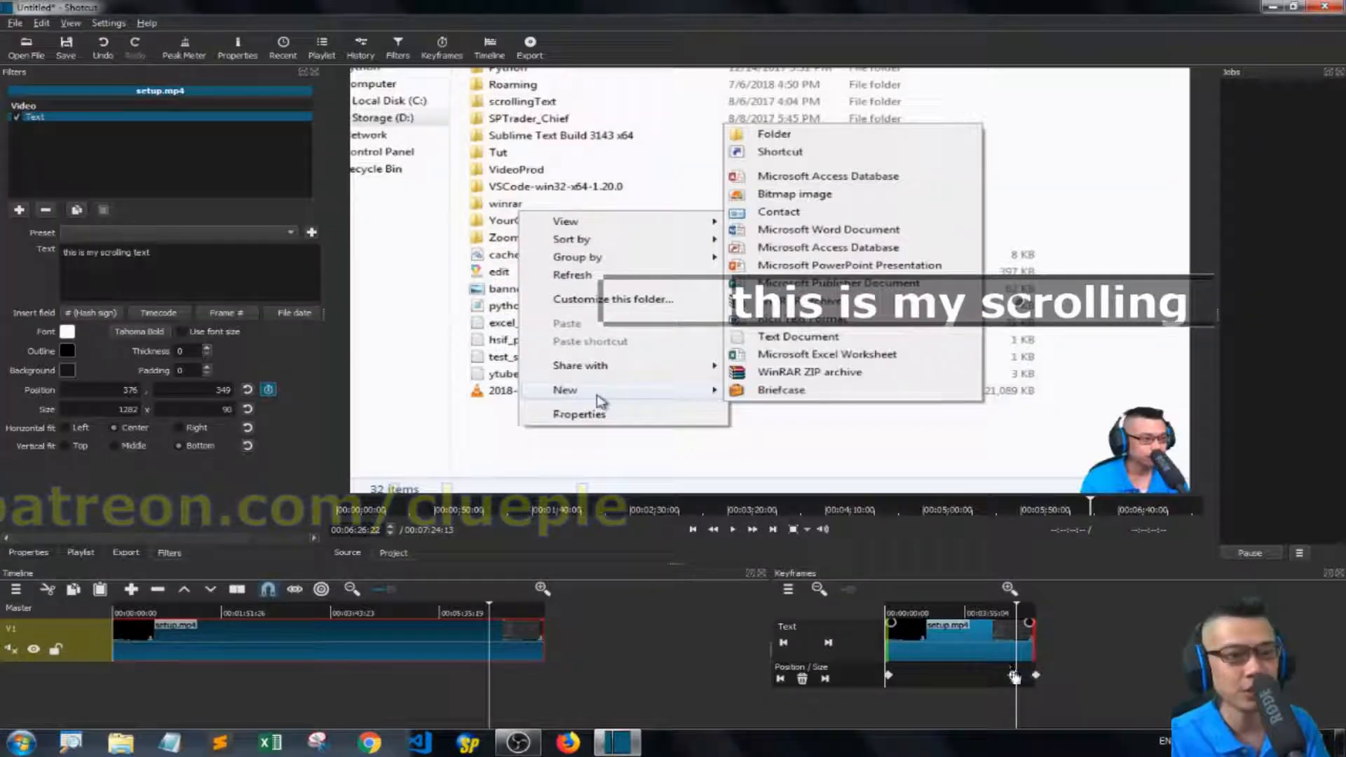
Shift the middle position keyframe slightly later, to about 00:06:35:07, and replay from the start.
drag(1014, 678, 1026, 680)
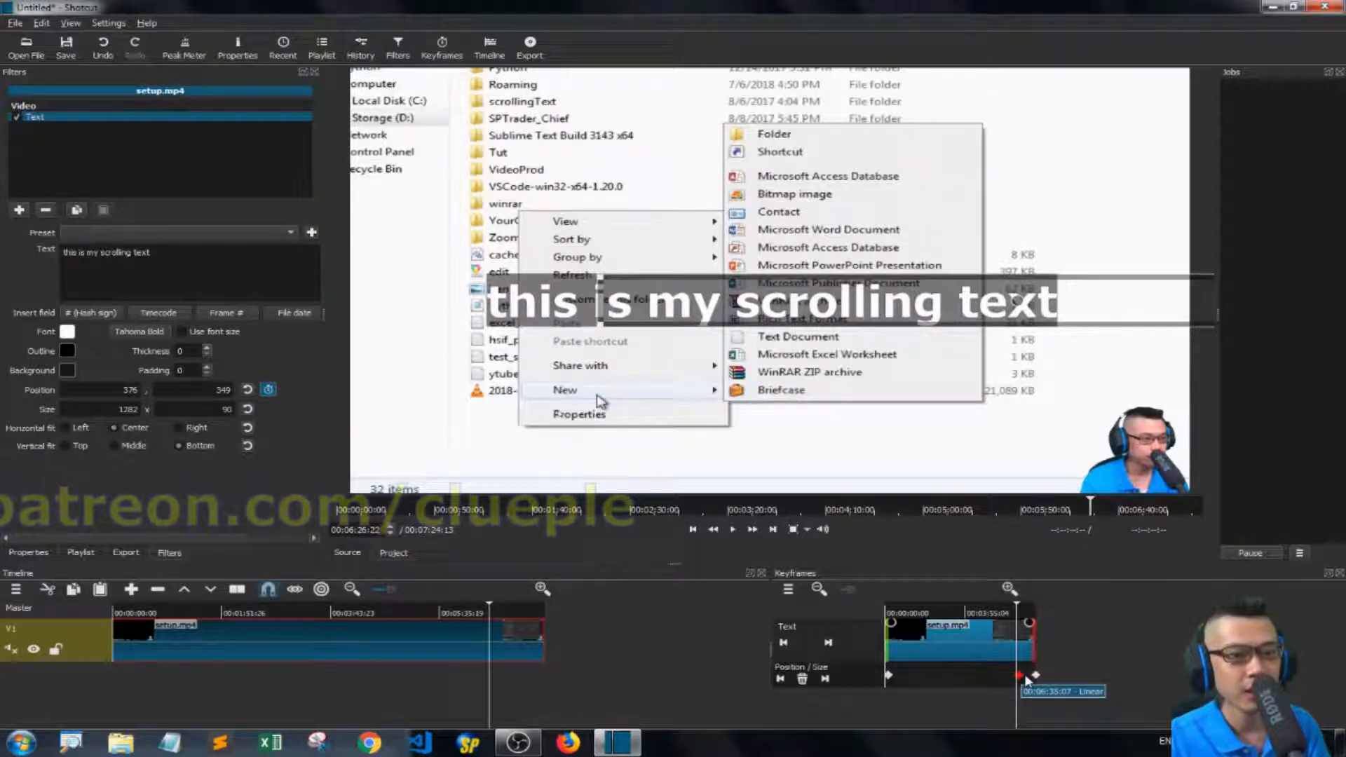
click(1024, 613)
key(space)
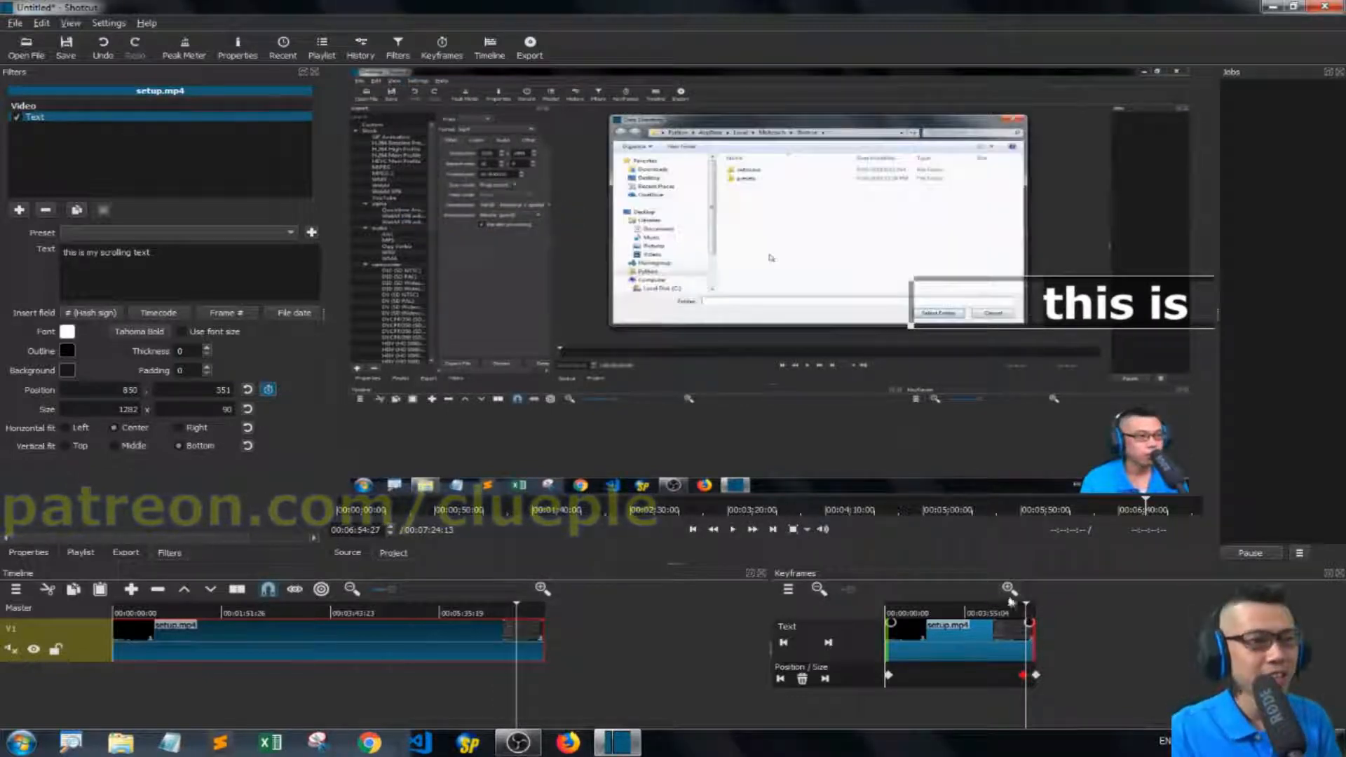
key(Home)
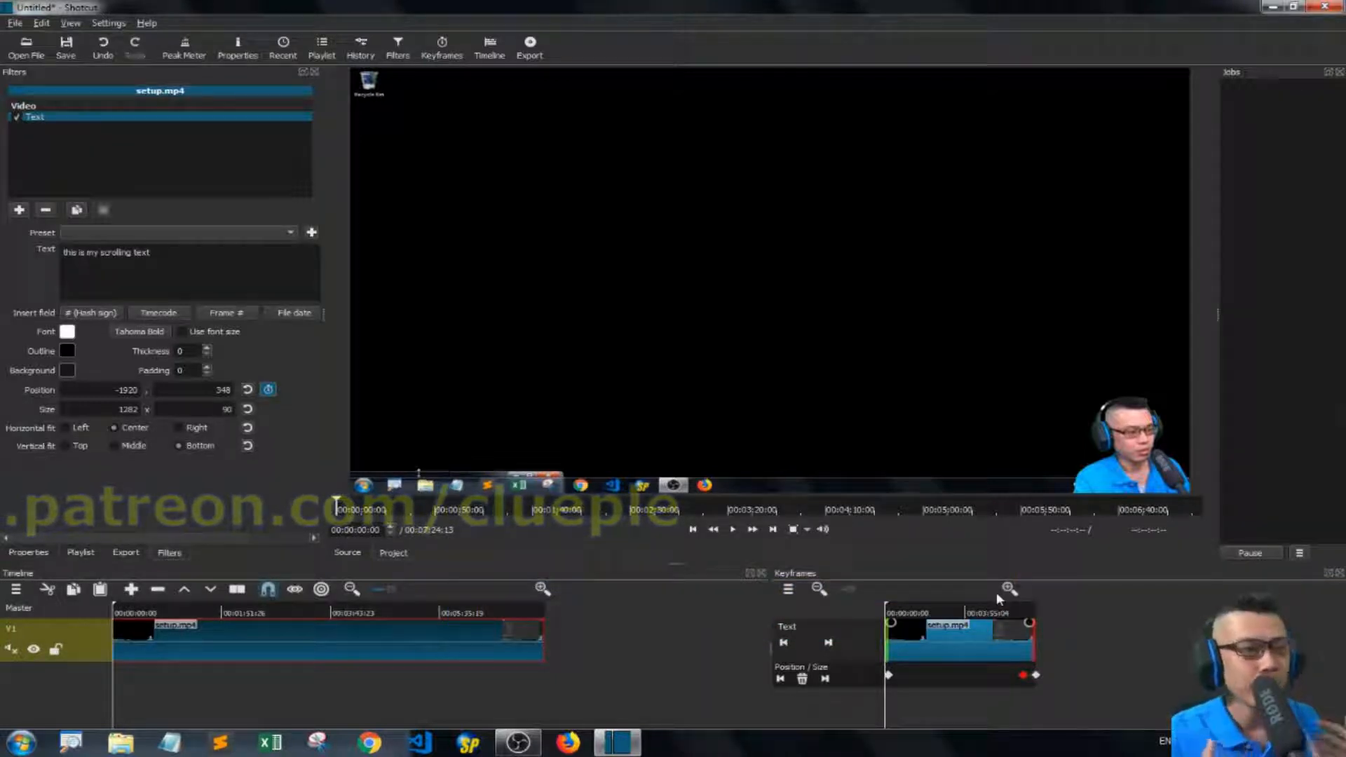
key(ctrl+z)
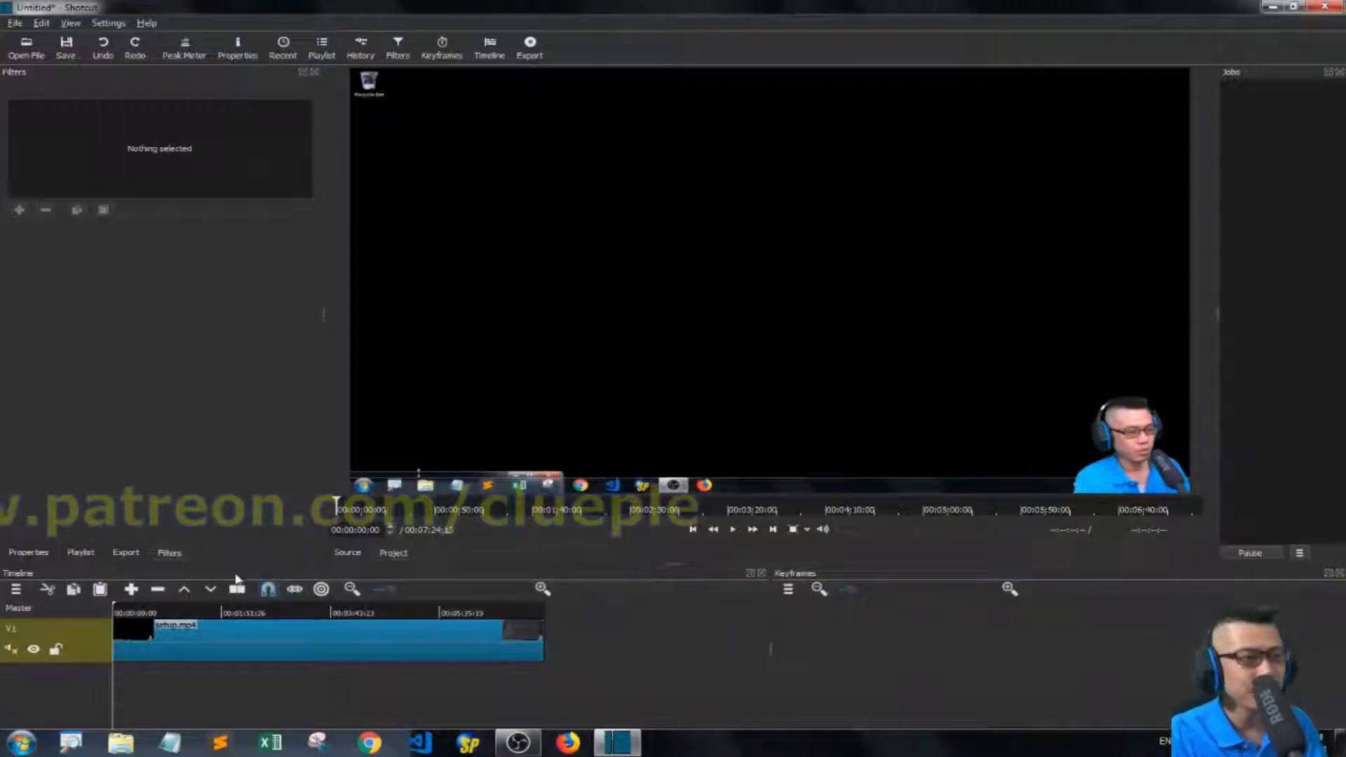
Add a Size and Position filter to the clip and enable keyframes for its position.
click(158, 645)
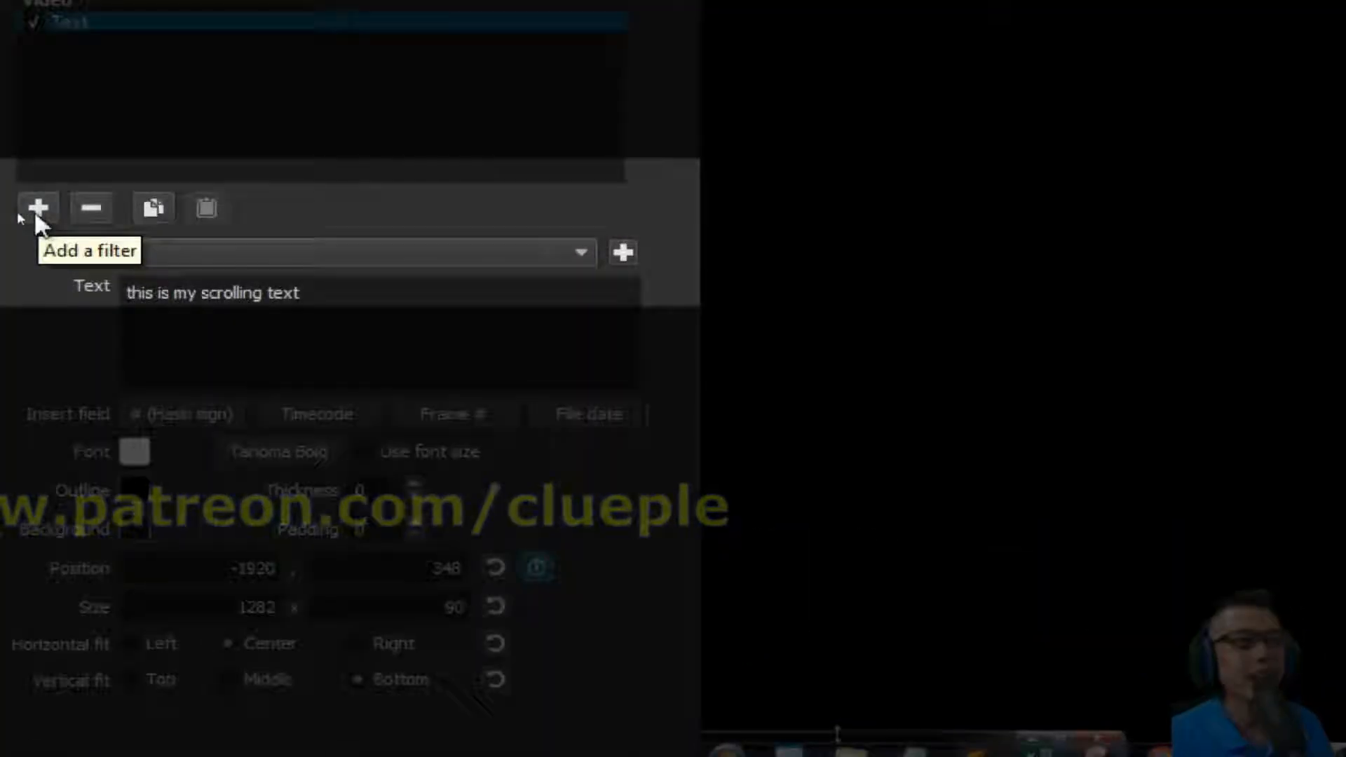
click(37, 211)
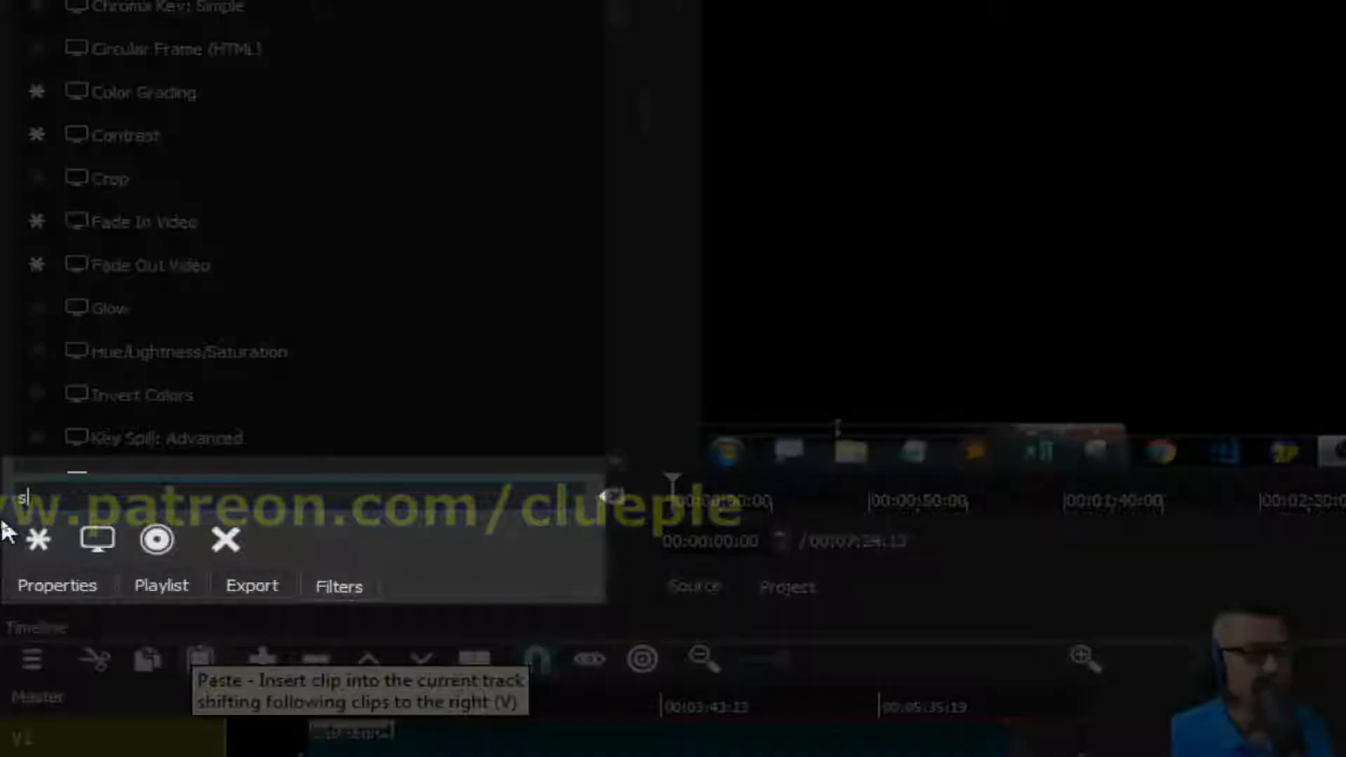
text(size)
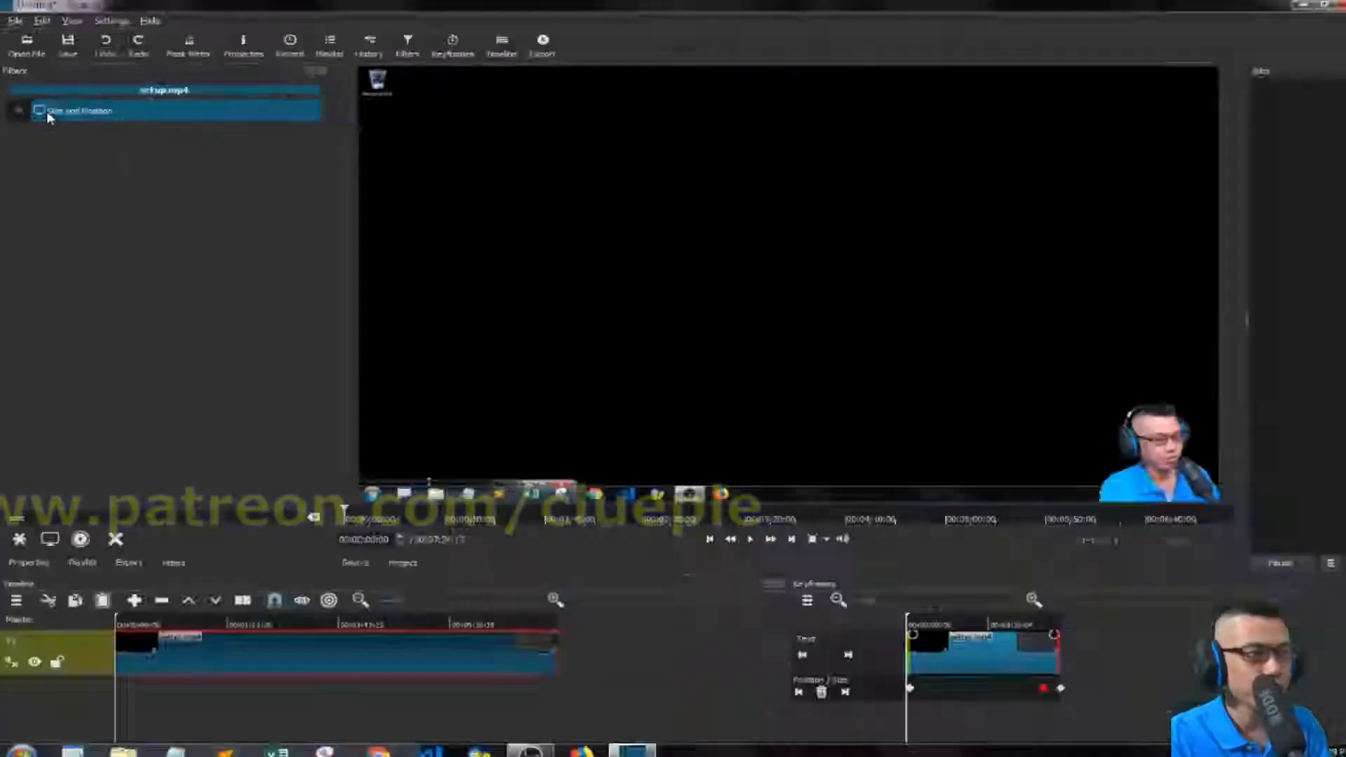
click(94, 110)
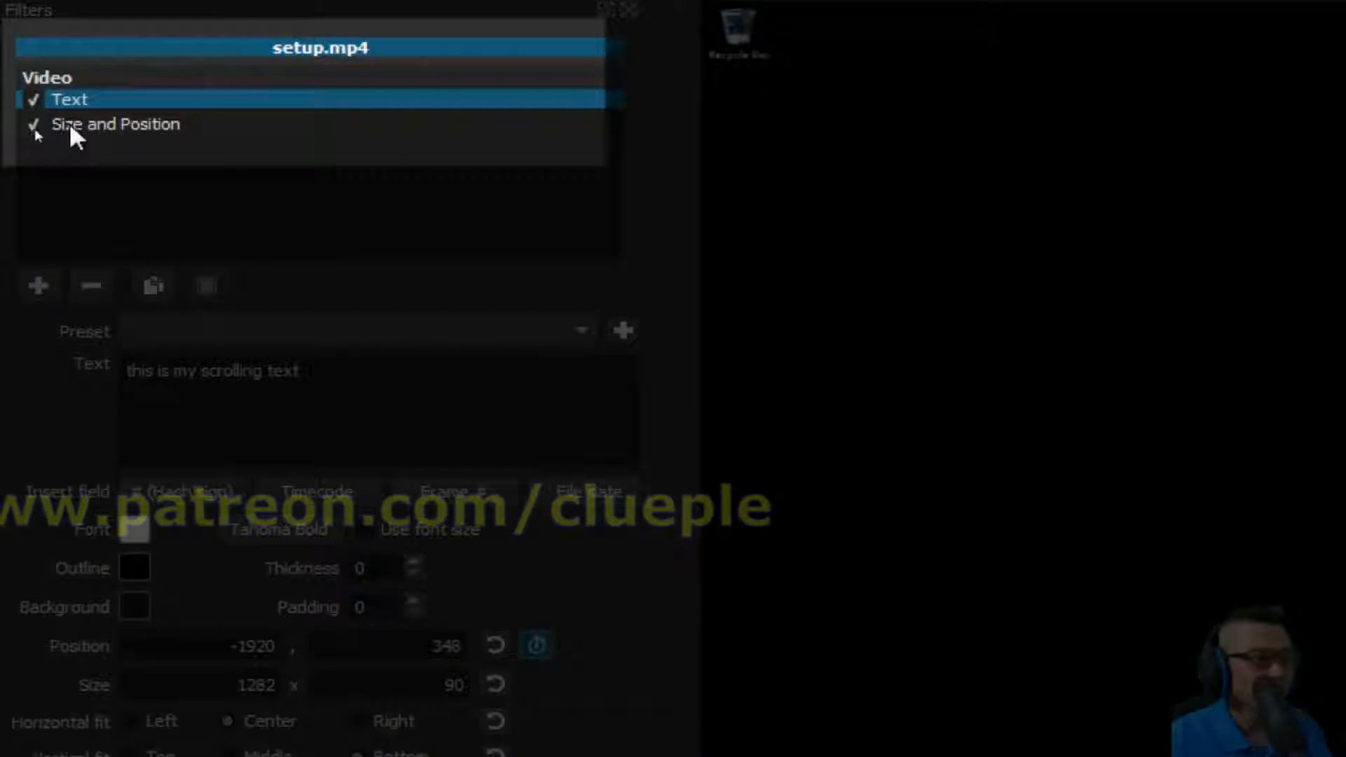
click(36, 130)
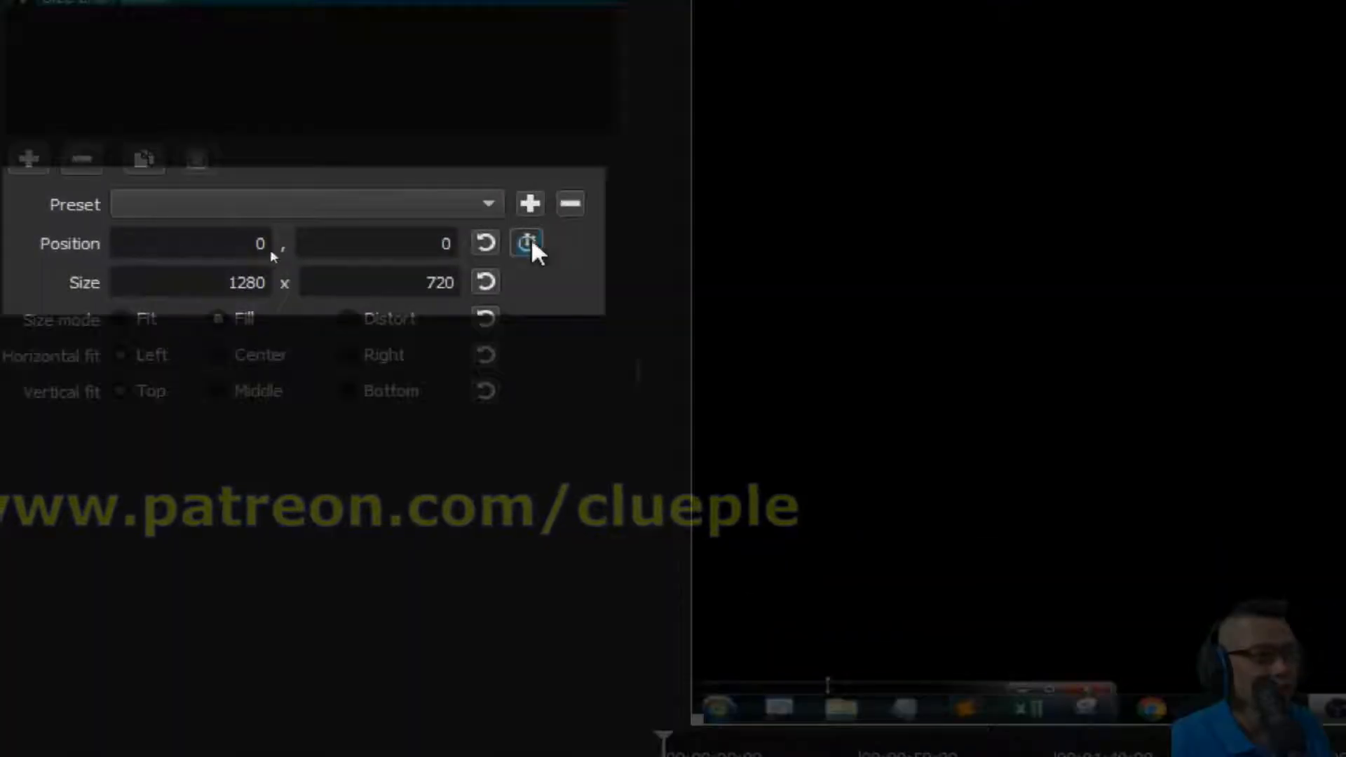
click(531, 242)
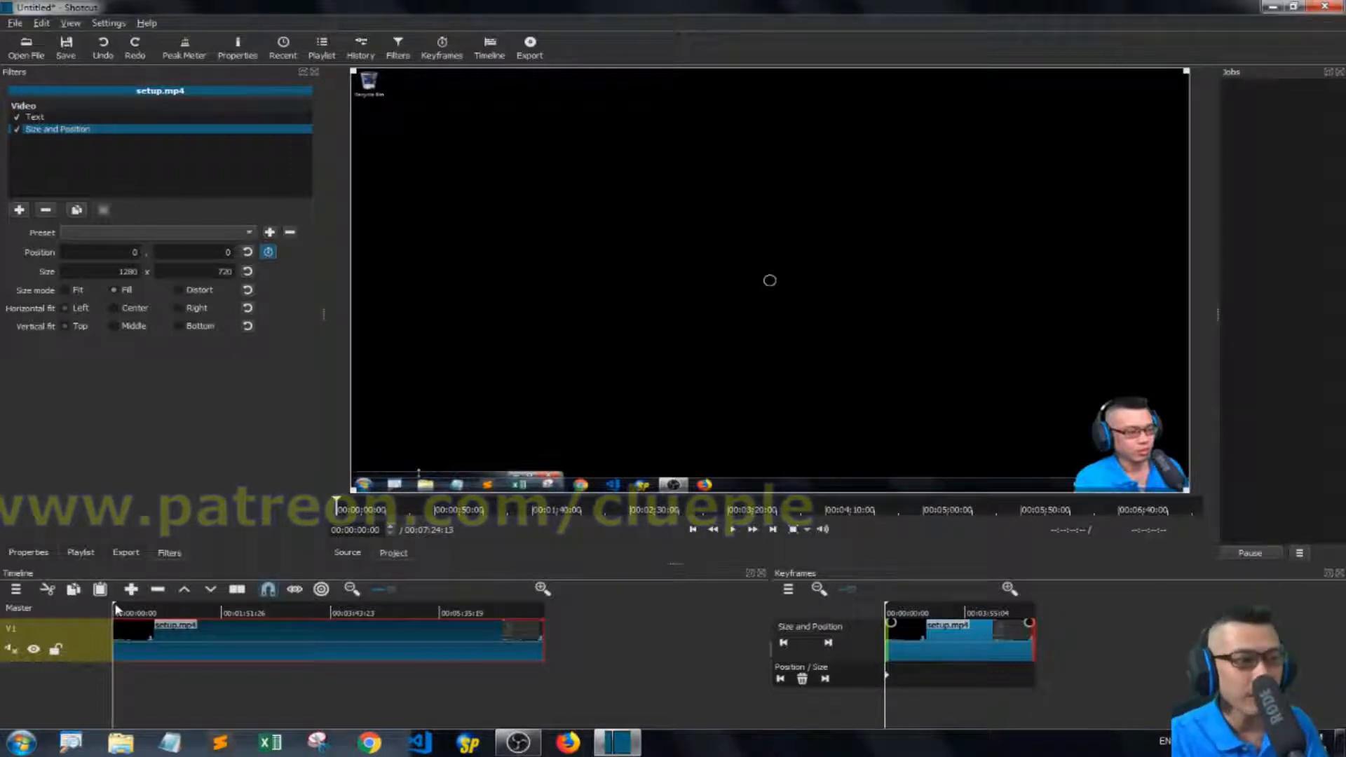
At about 00:00:22:06, zoom in on the video by setting Size to 1920 x 1079 and Position to -641, -369.
mouse_move(116, 608)
mouse_down()
mouse_move(199, 608)
mouse_move(134, 609)
mouse_up()
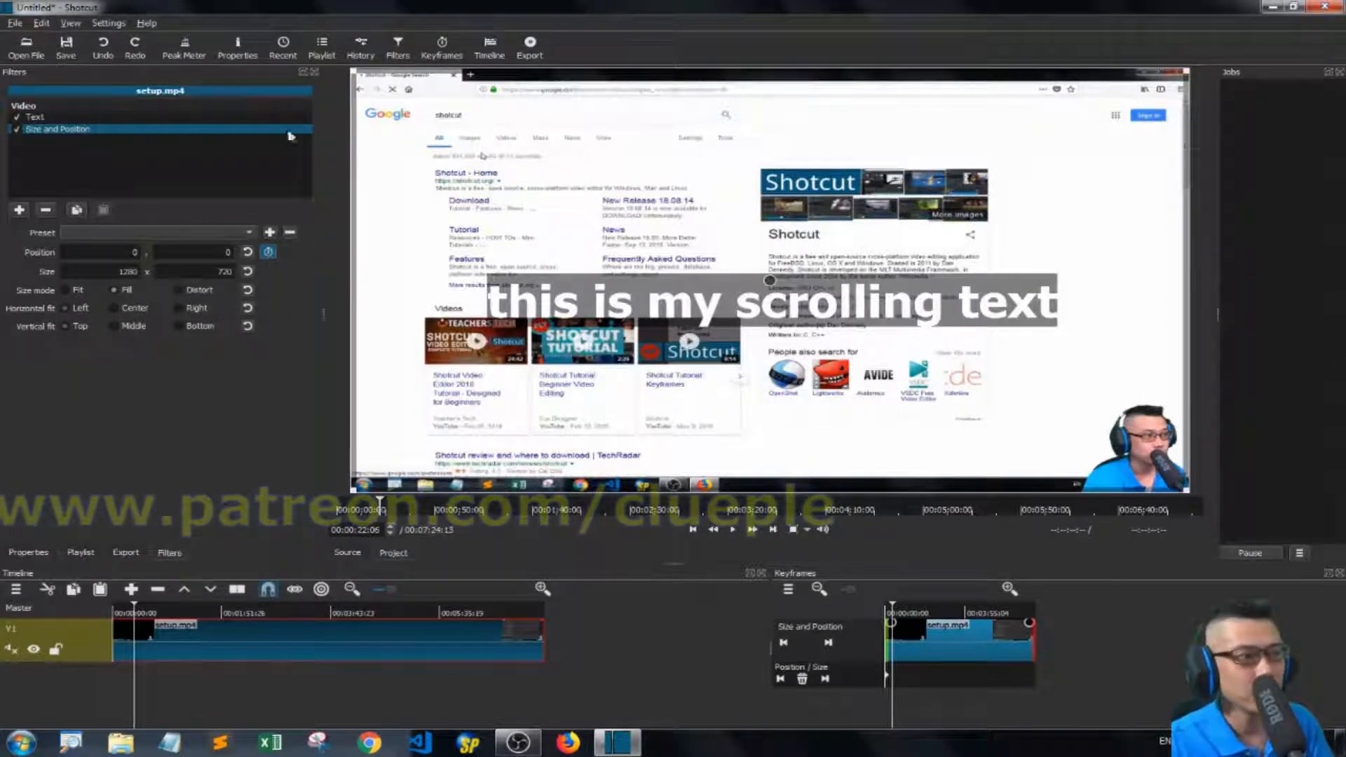
drag(352, 70, 3, 3)
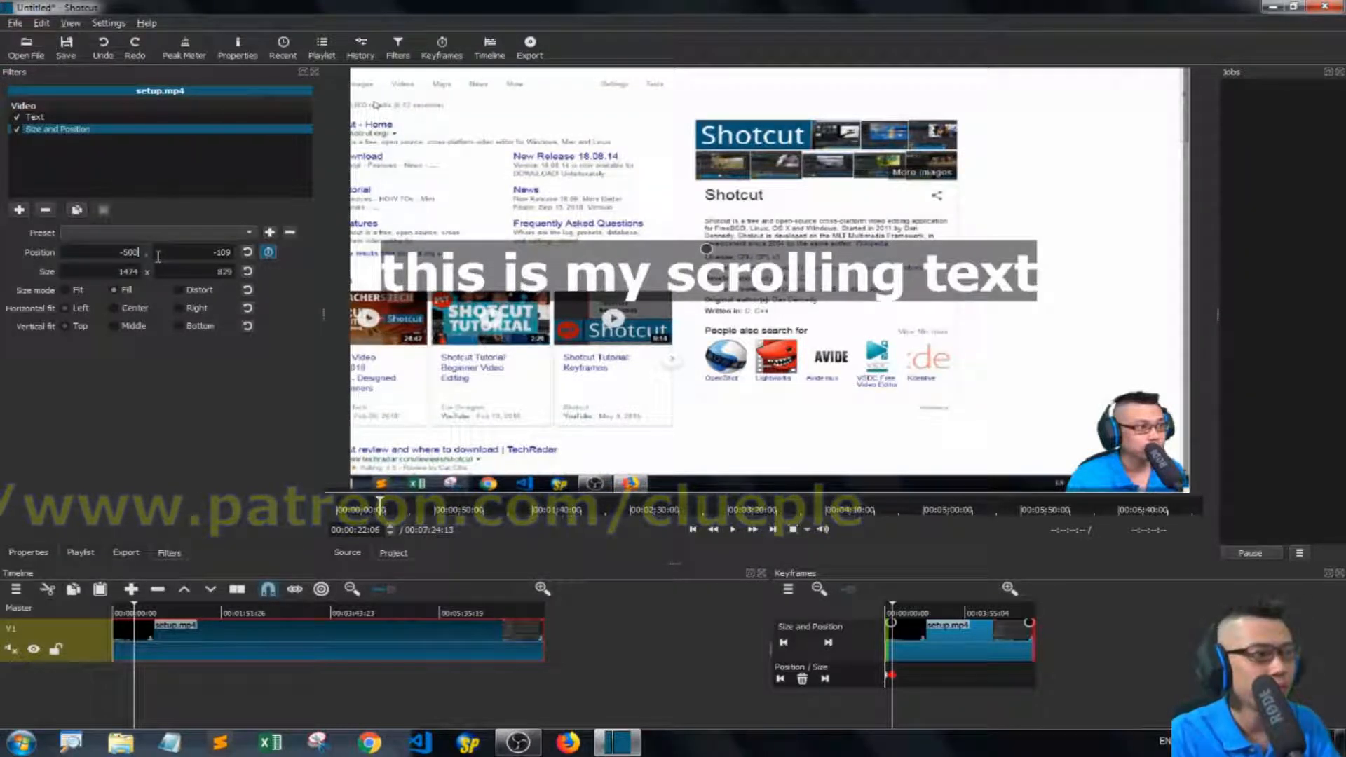
key(Tab)
drag(502, 249, 698, 249)
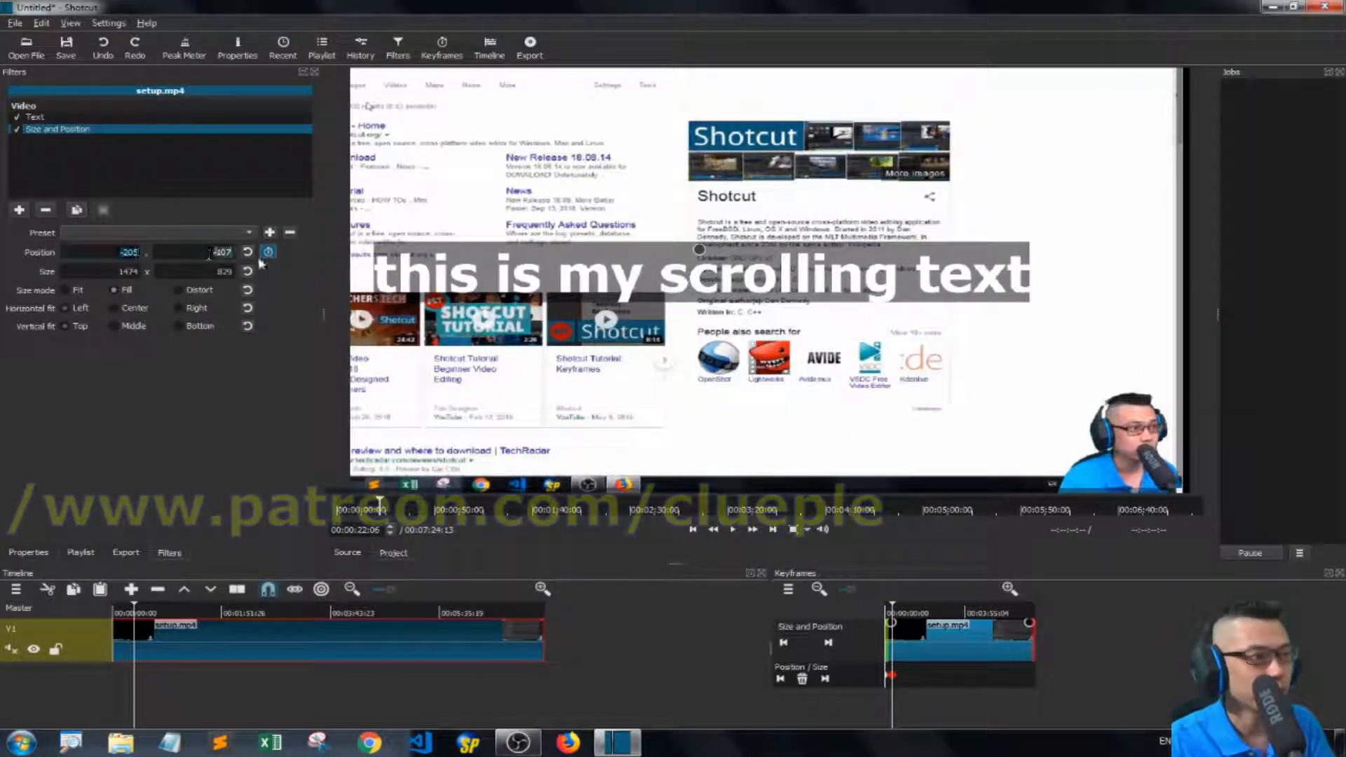
click(119, 251)
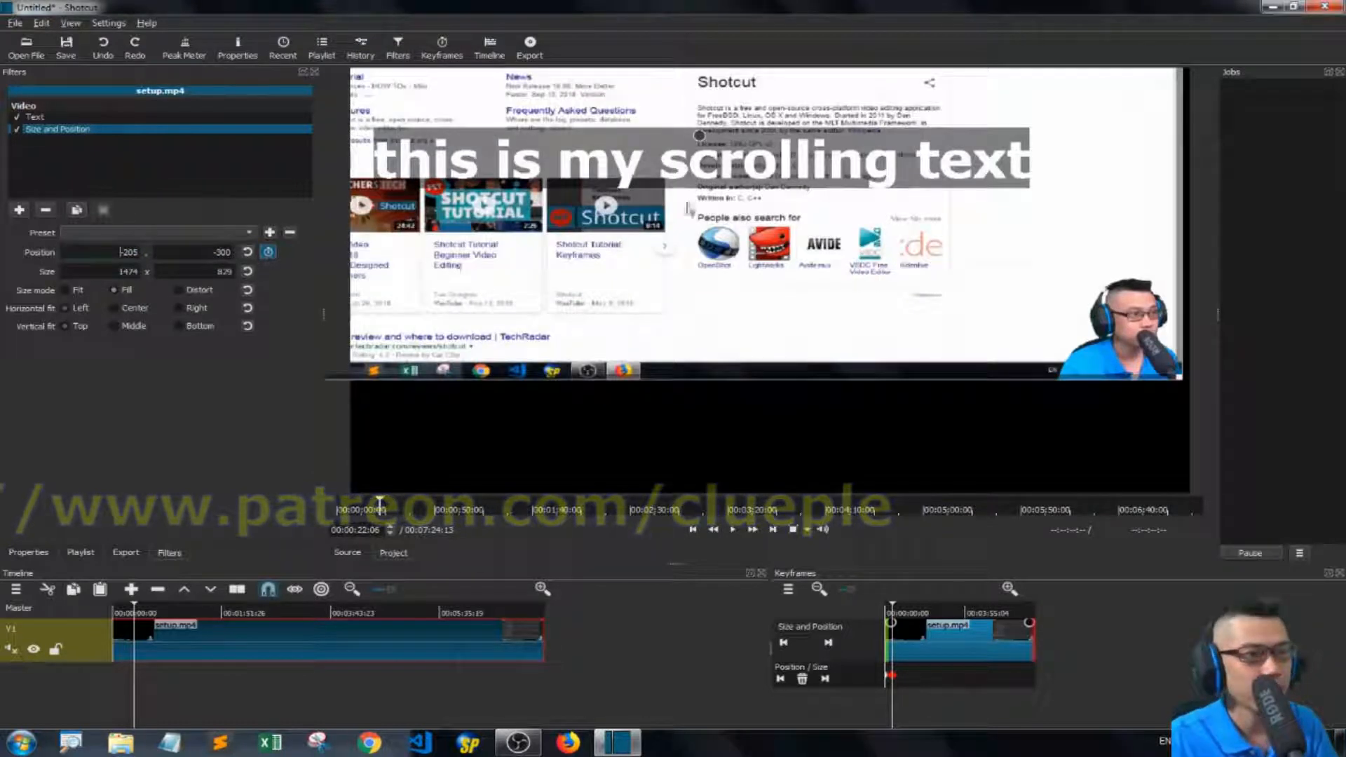
drag(700, 137, 707, 255)
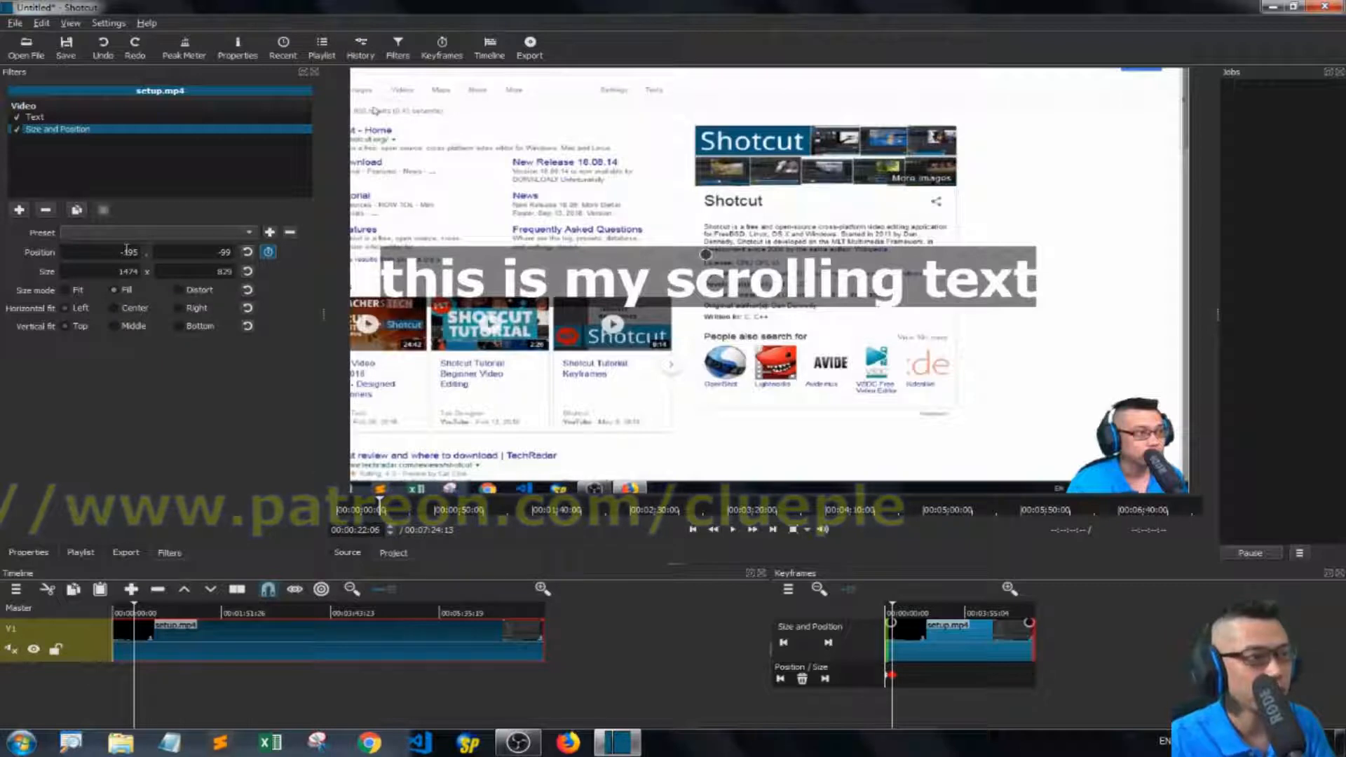
text(1920)
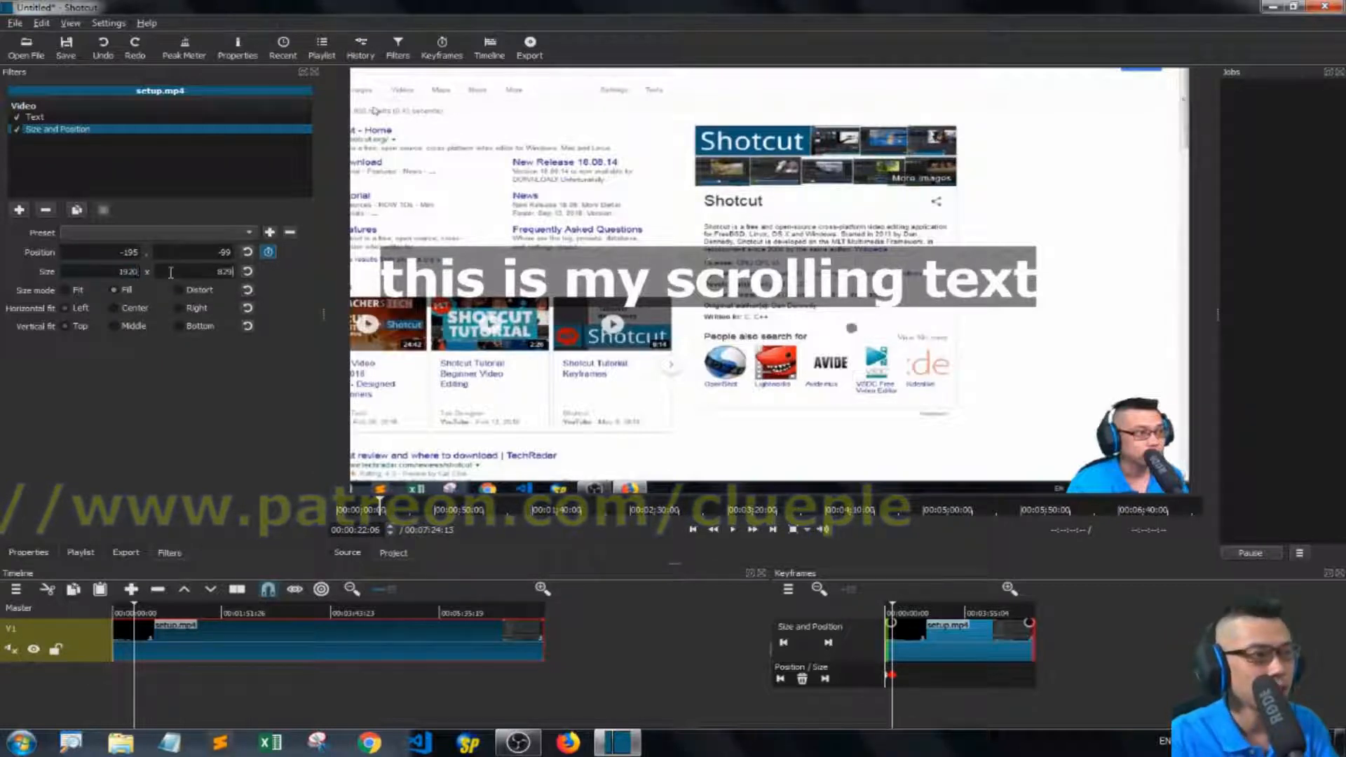
drag(852, 328, 561, 168)
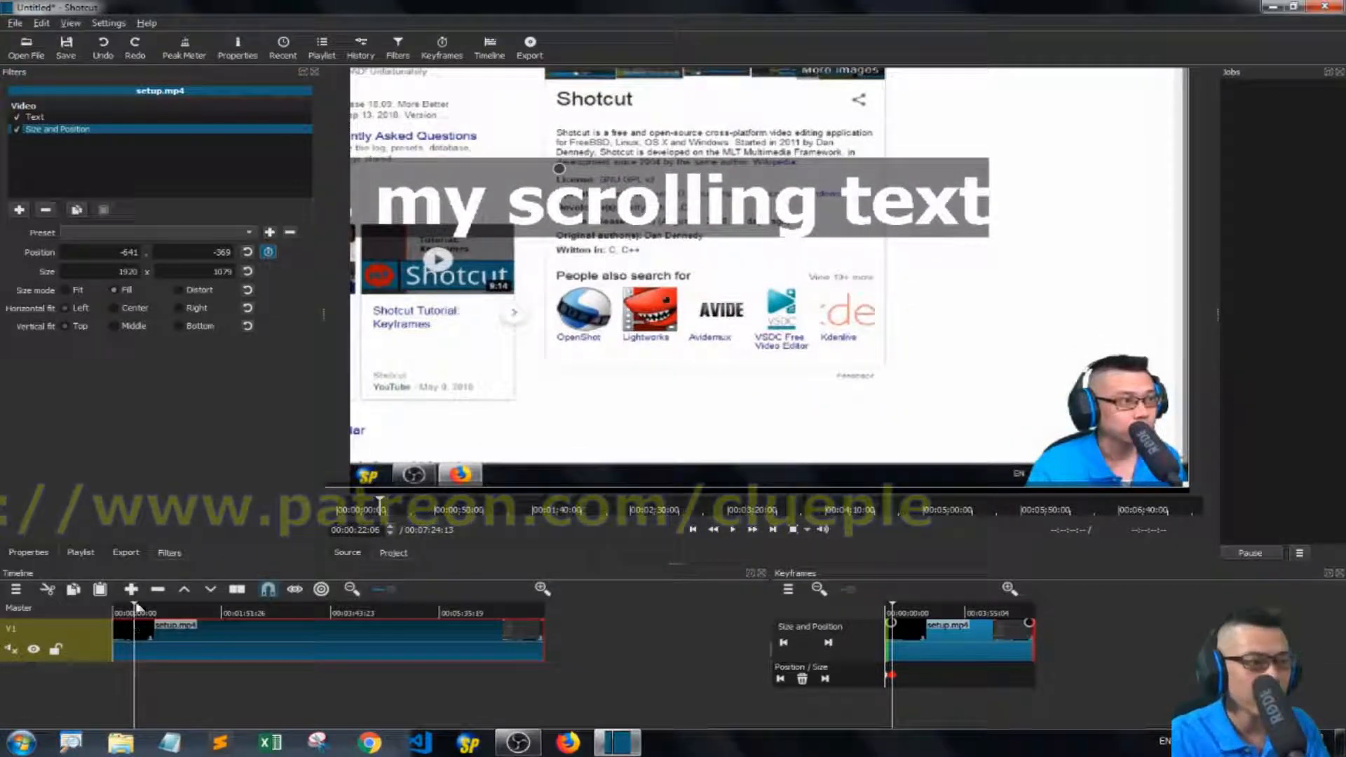
Play the clip from near the start to check the zoom animation.
drag(137, 606, 57, 573)
key(space)
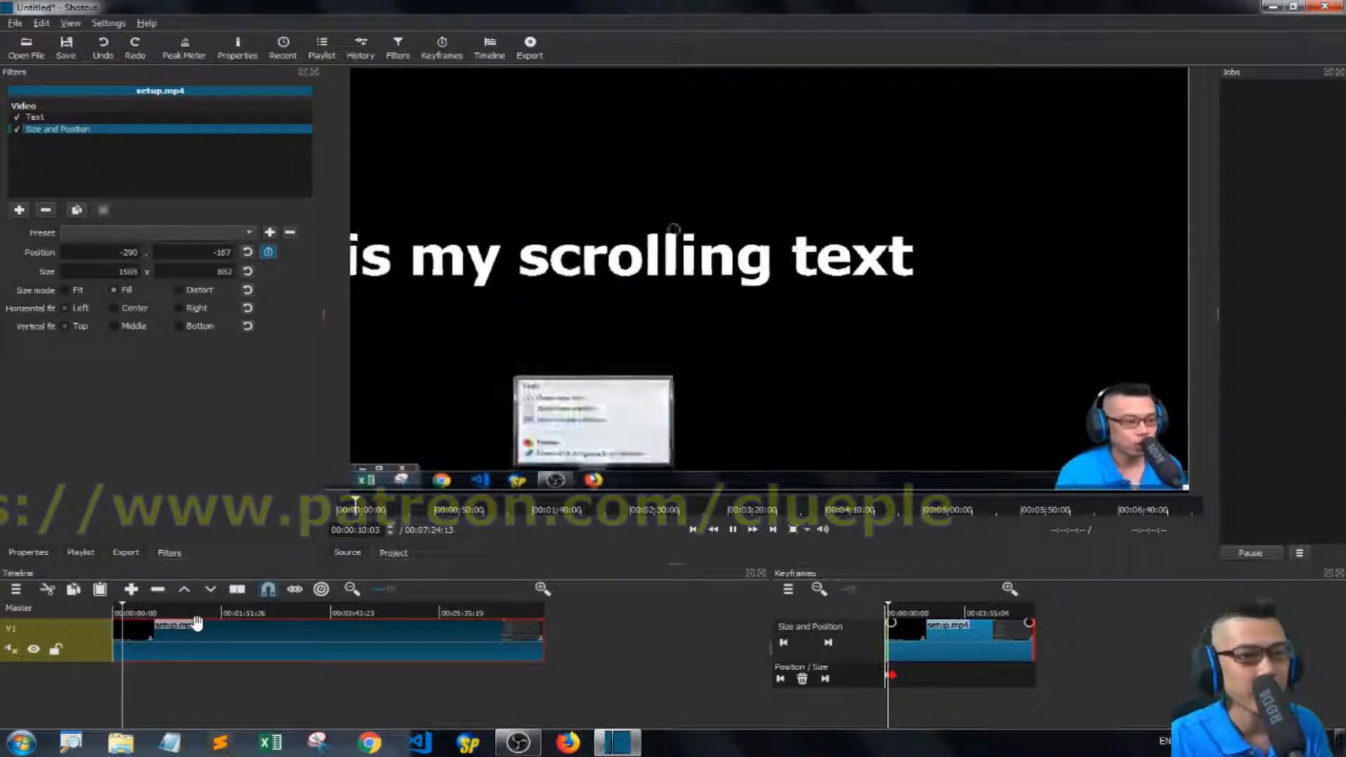
key(space)
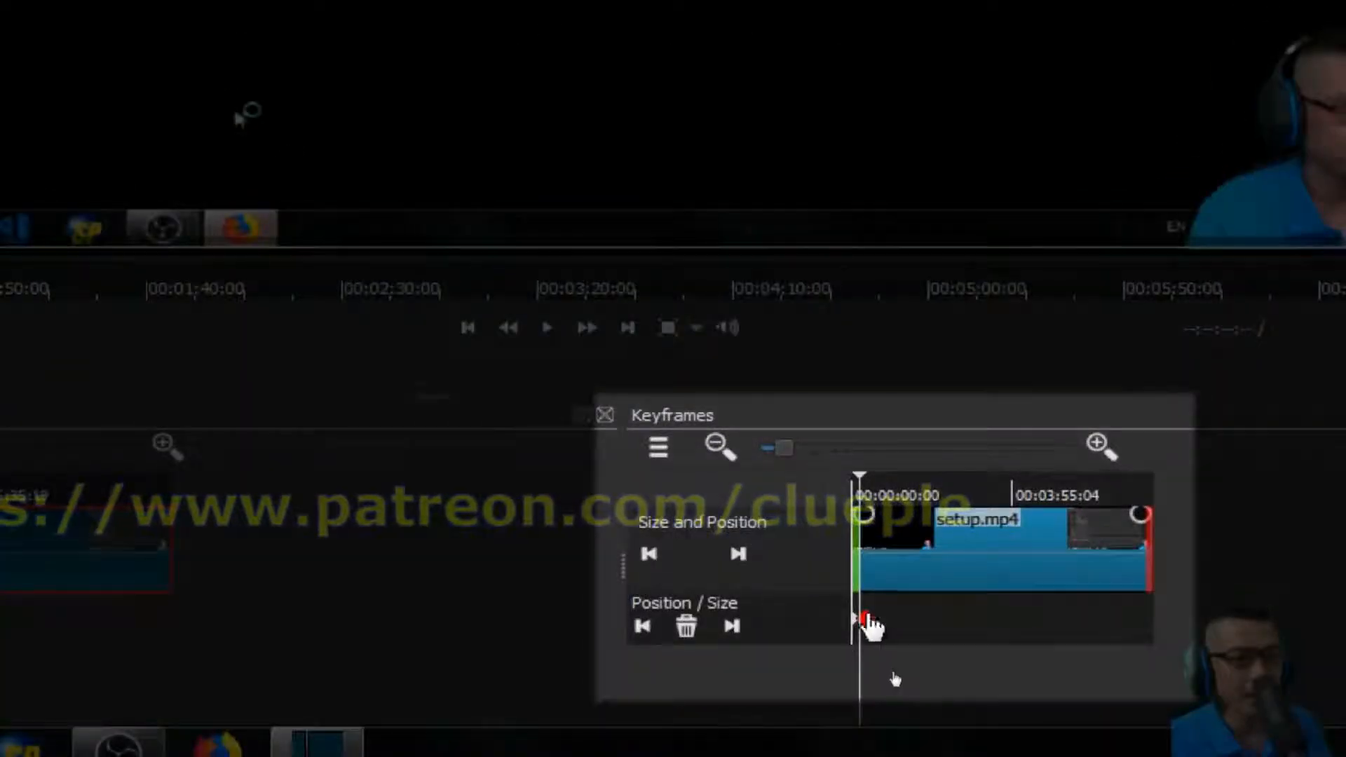
Move the zoom keyframe later to 00:00:34:04.
mouse_move(869, 618)
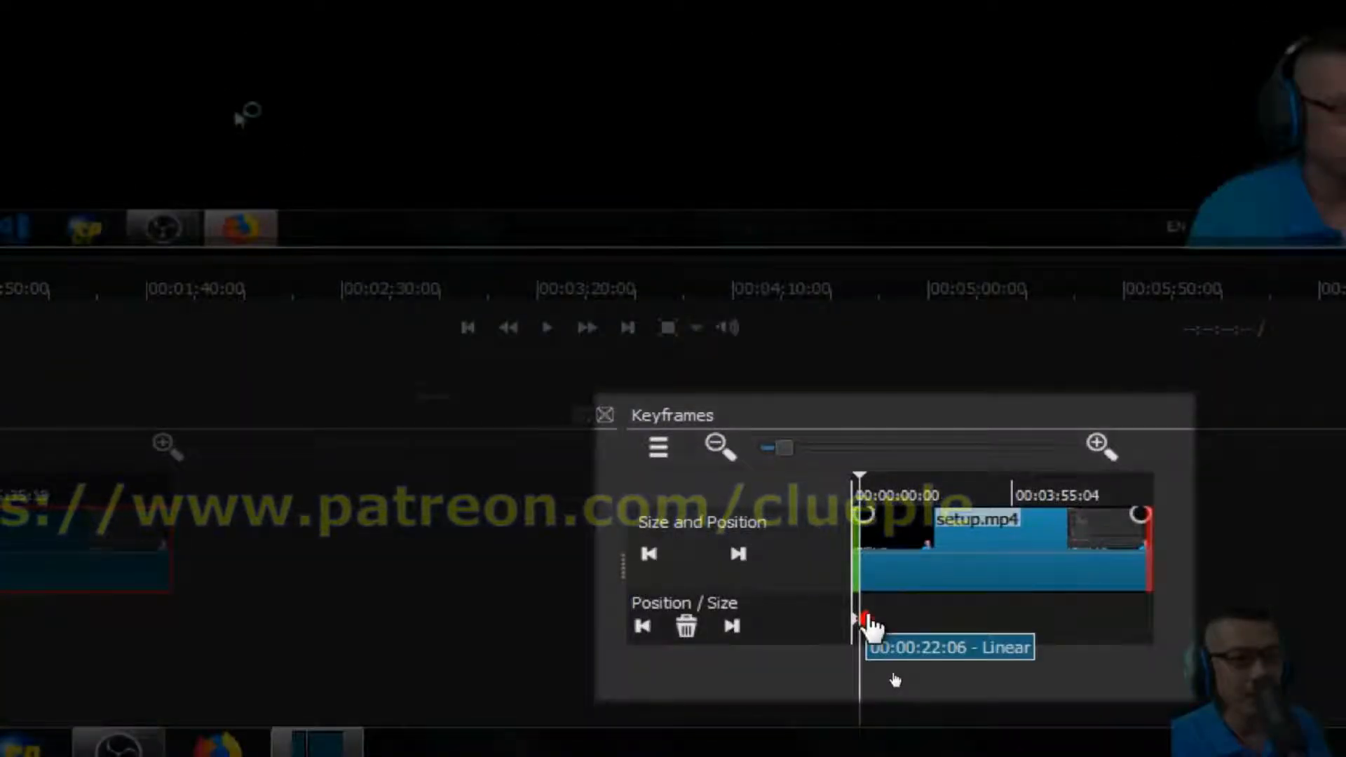
drag(871, 617, 883, 617)
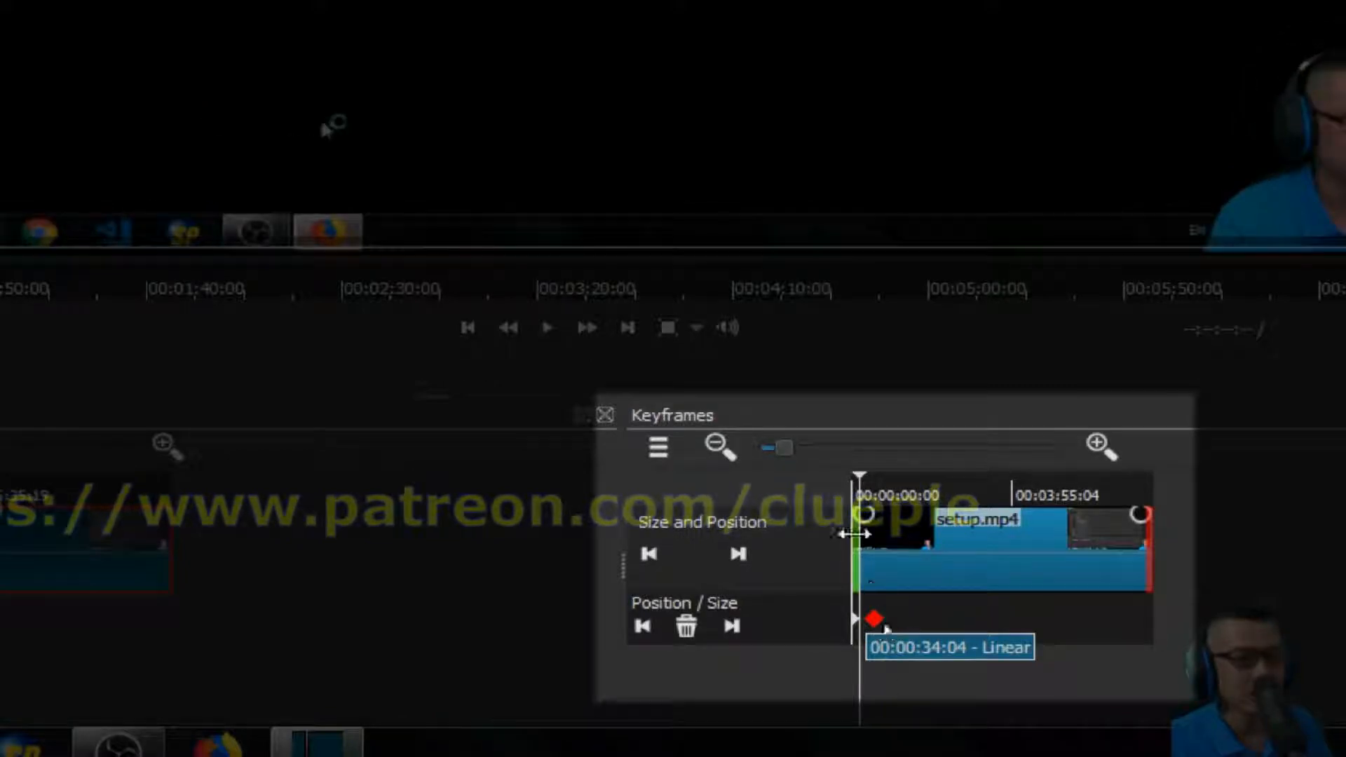
drag(877, 469, 873, 474)
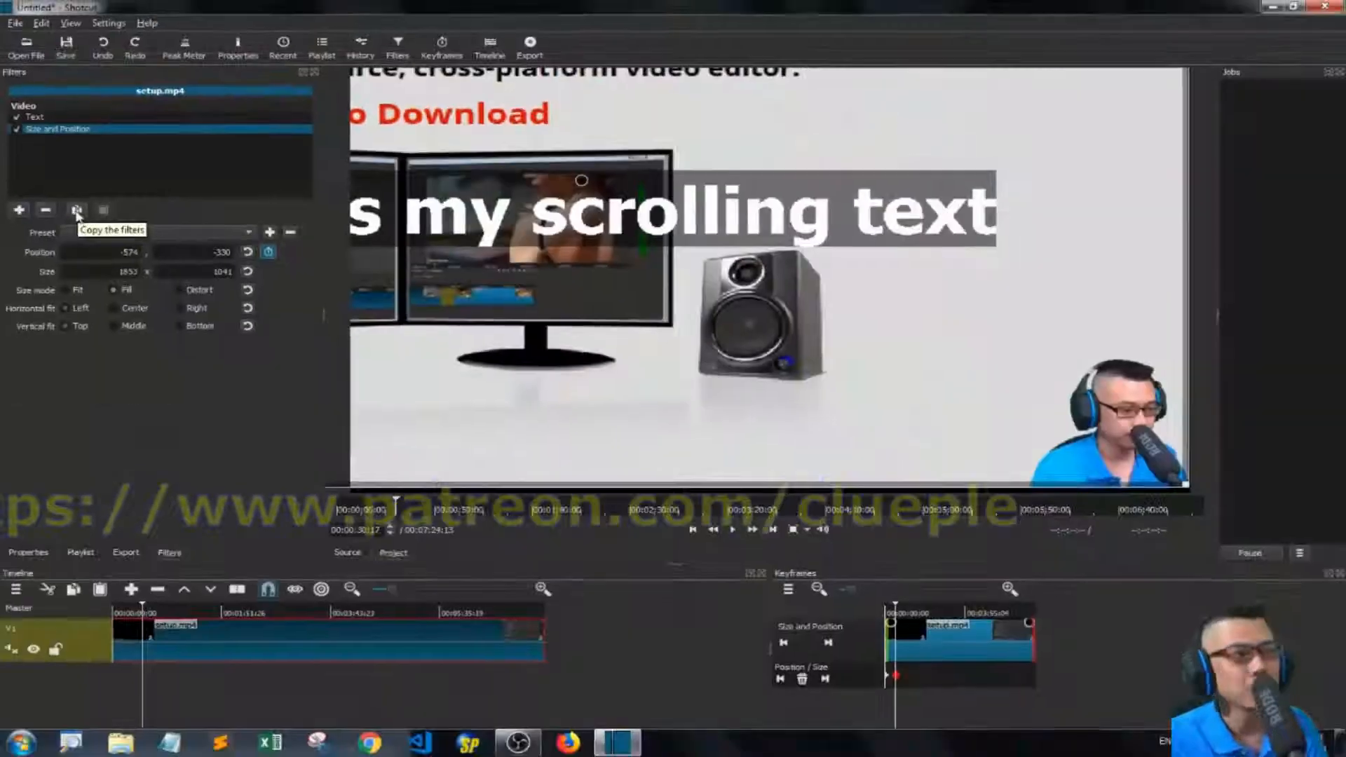
At the clip's end, add a keyframe setting the video size back to 1280 x 720 and repositioning it to fill the frame.
mouse_move(980, 614)
mouse_down()
mouse_move(1008, 619)
mouse_move(991, 621)
mouse_up()
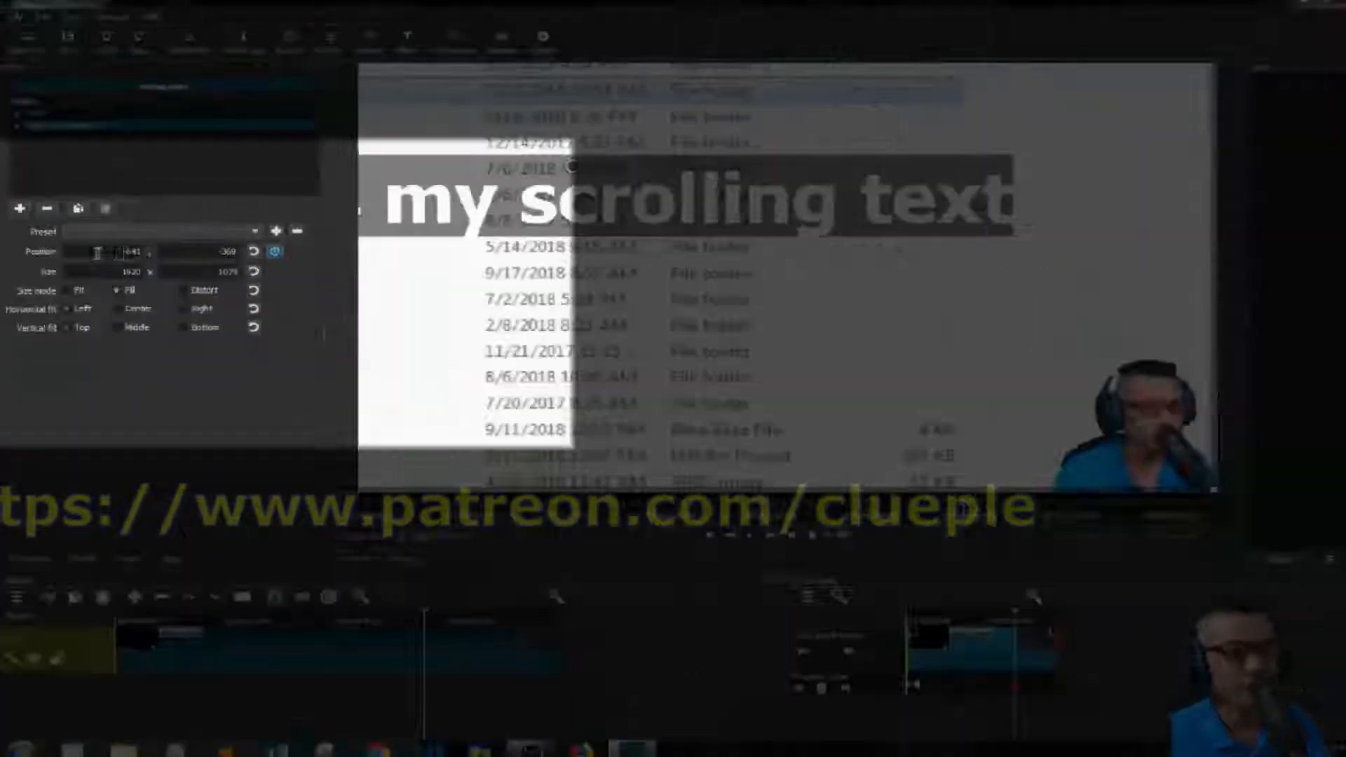
drag(1015, 613, 1057, 614)
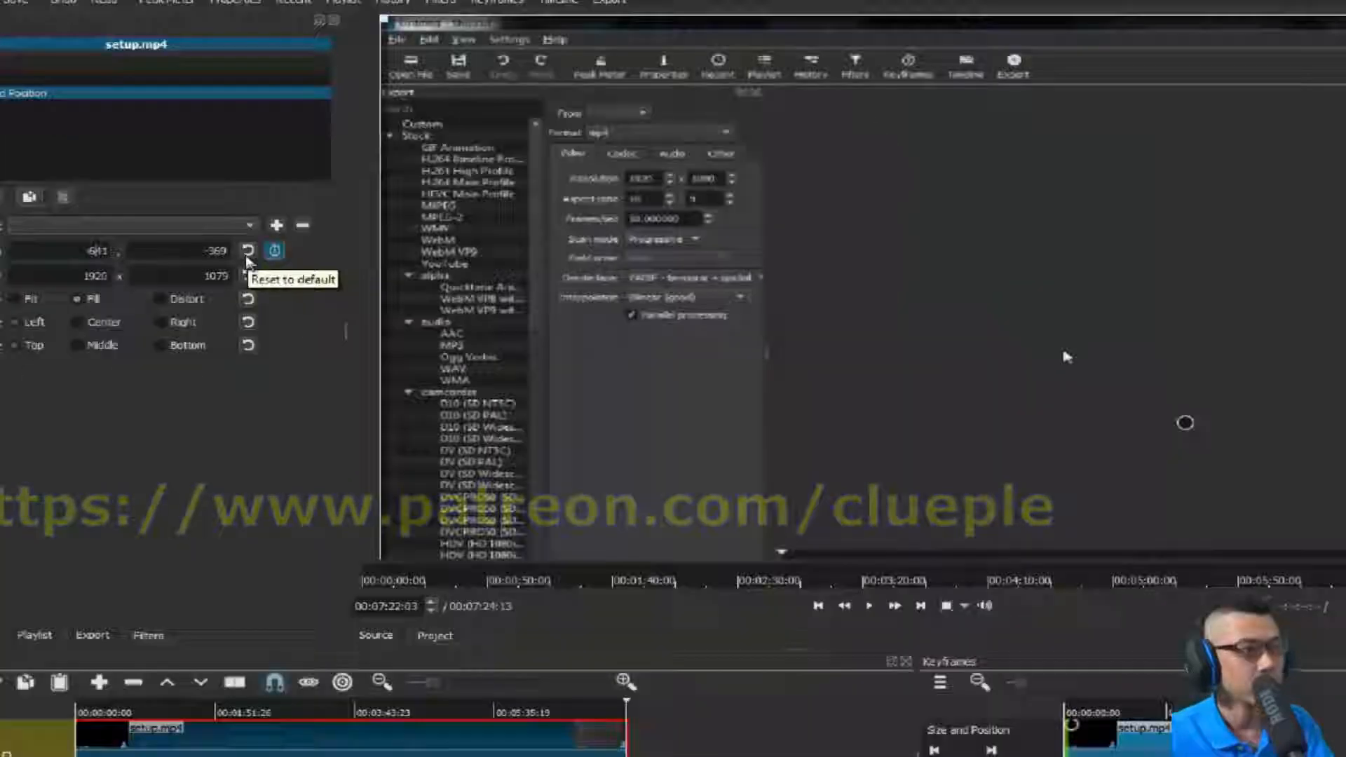
drag(1035, 611, 762, 620)
drag(871, 620, 1030, 623)
drag(116, 271, 165, 270)
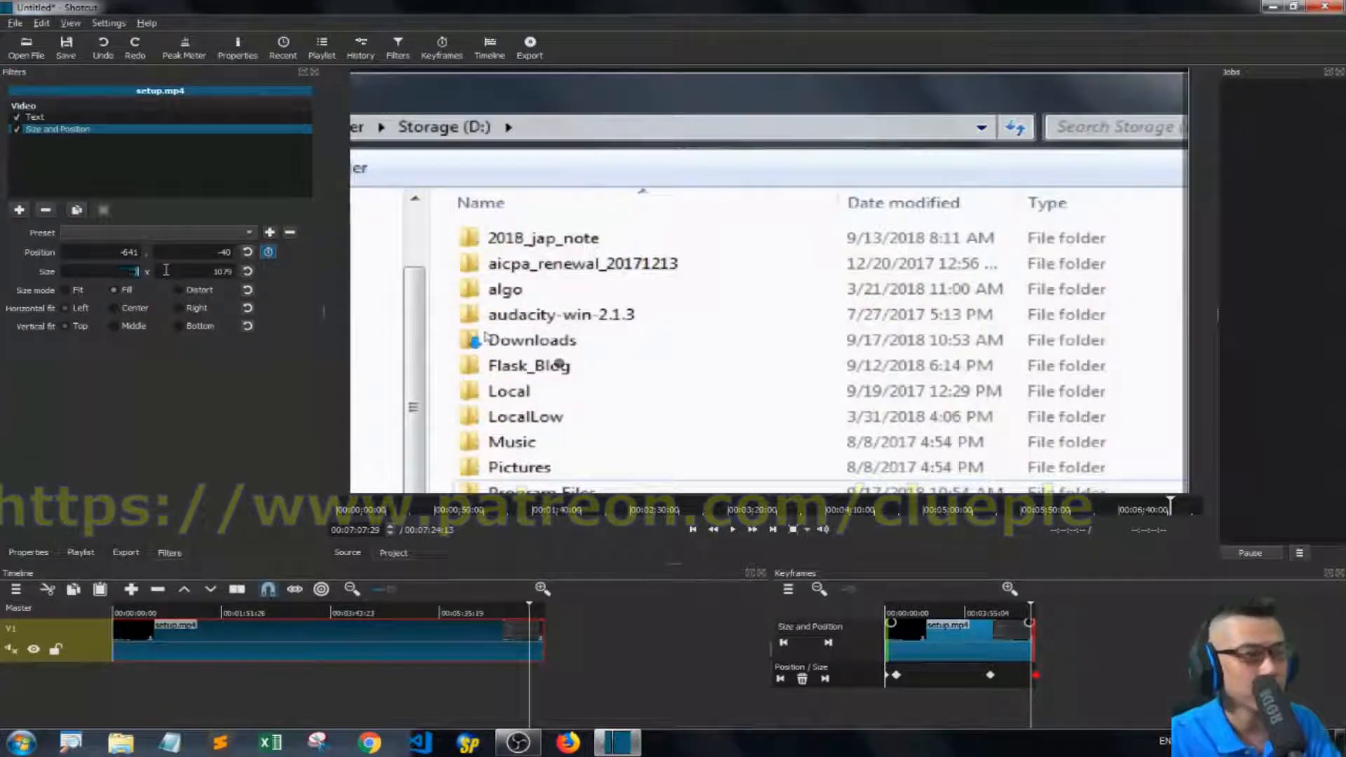
text(1280)
key(Return)
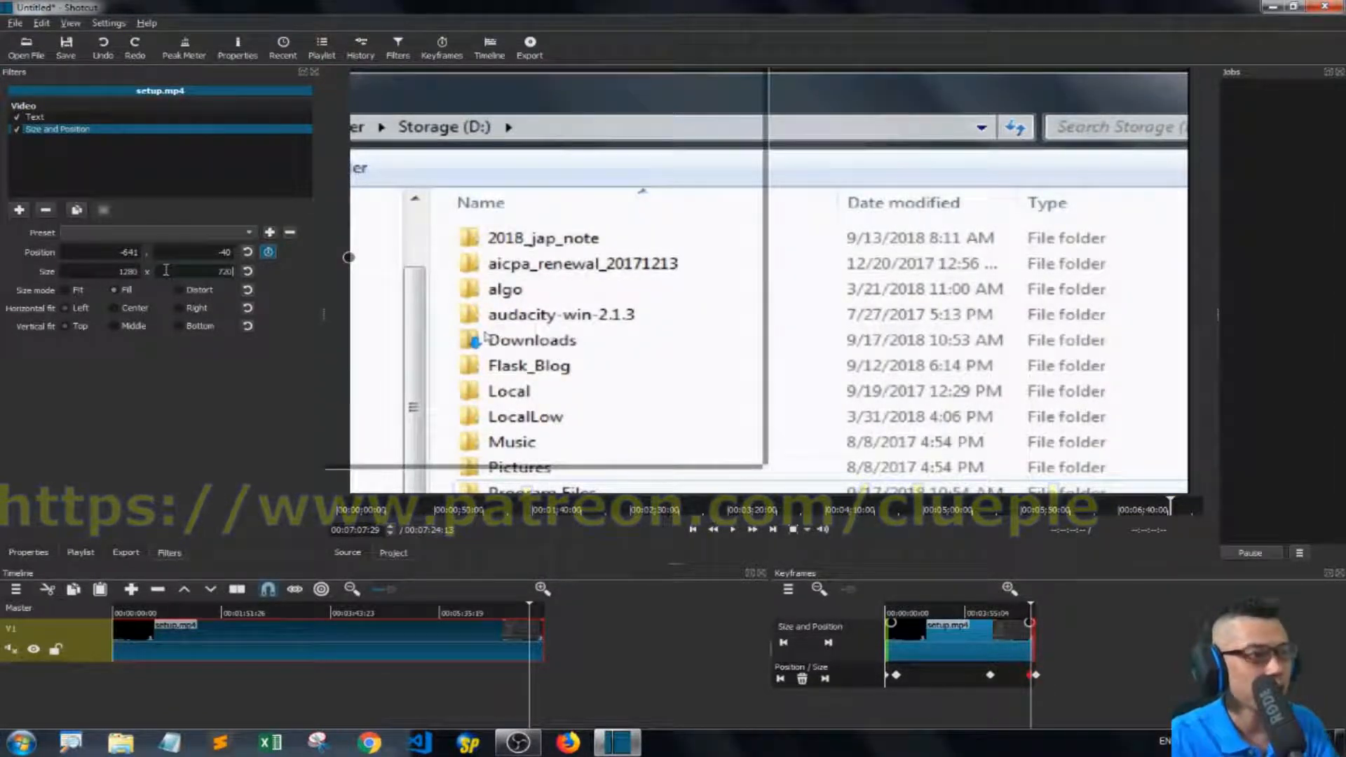
drag(655, 259, 832, 278)
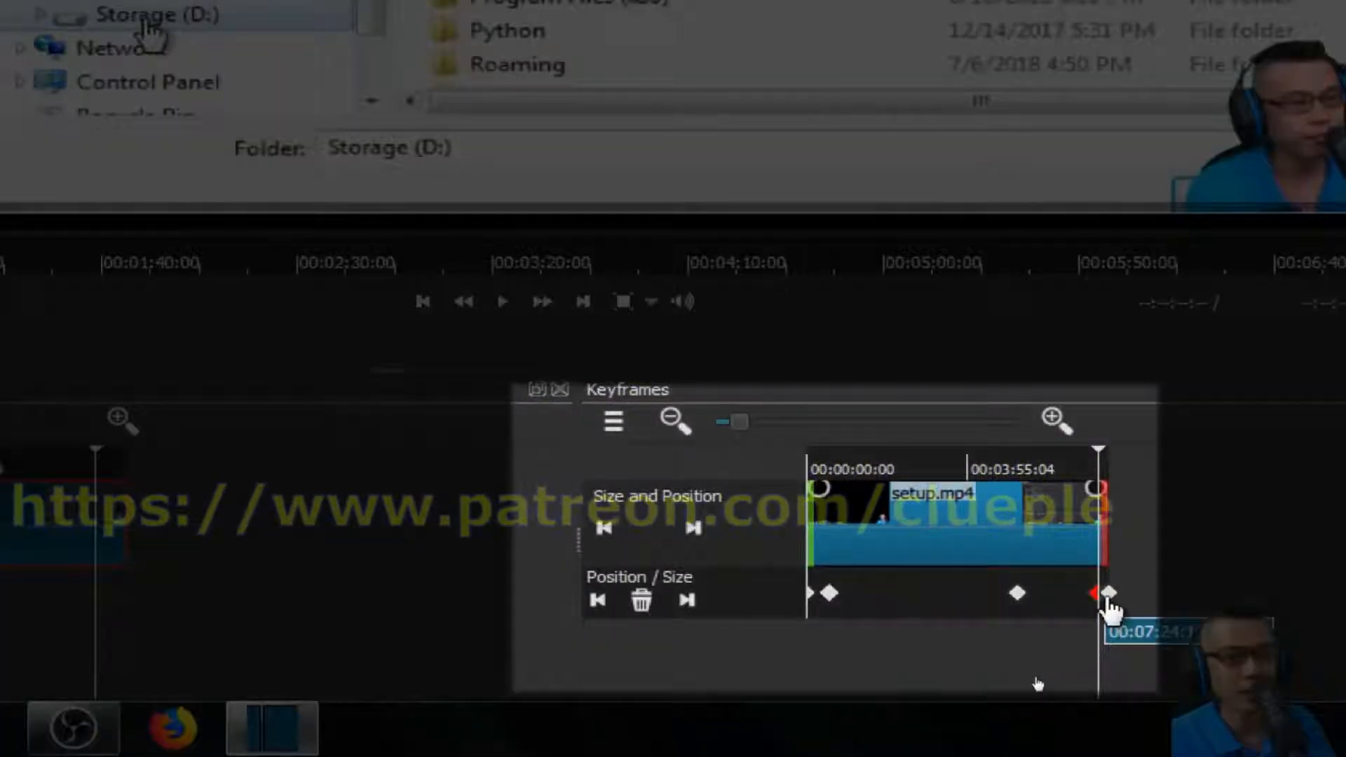
Review the Size and Position keyframes by jumping between them and playing part of the clip.
click(1107, 596)
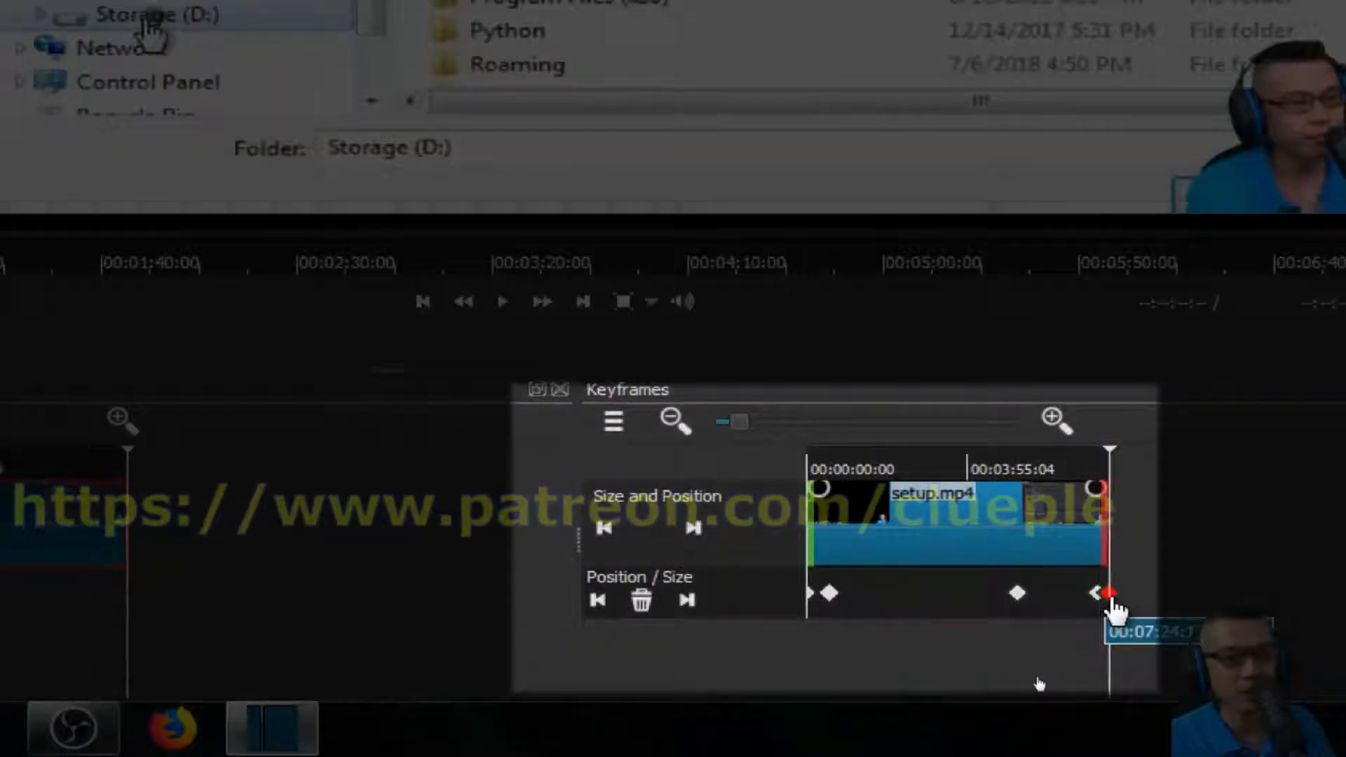
click(1110, 598)
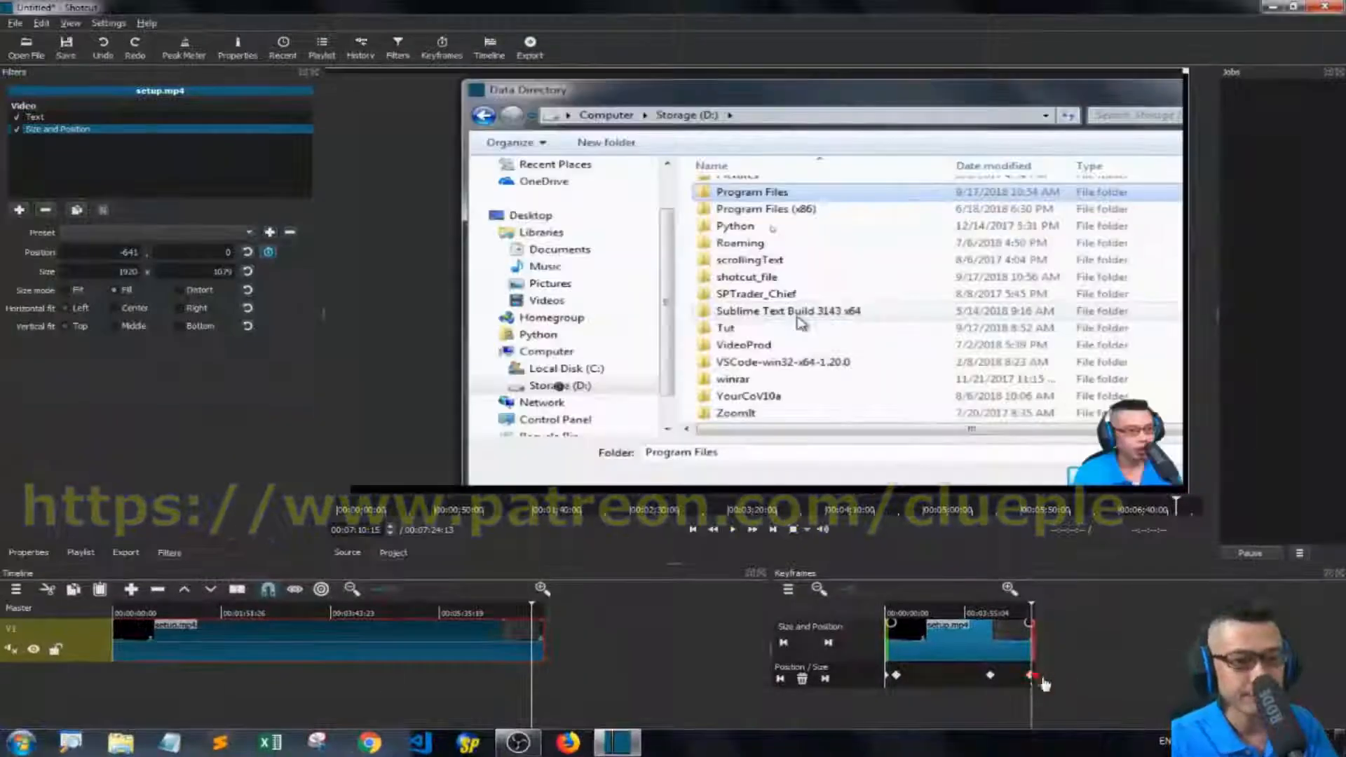
click(841, 468)
click(887, 614)
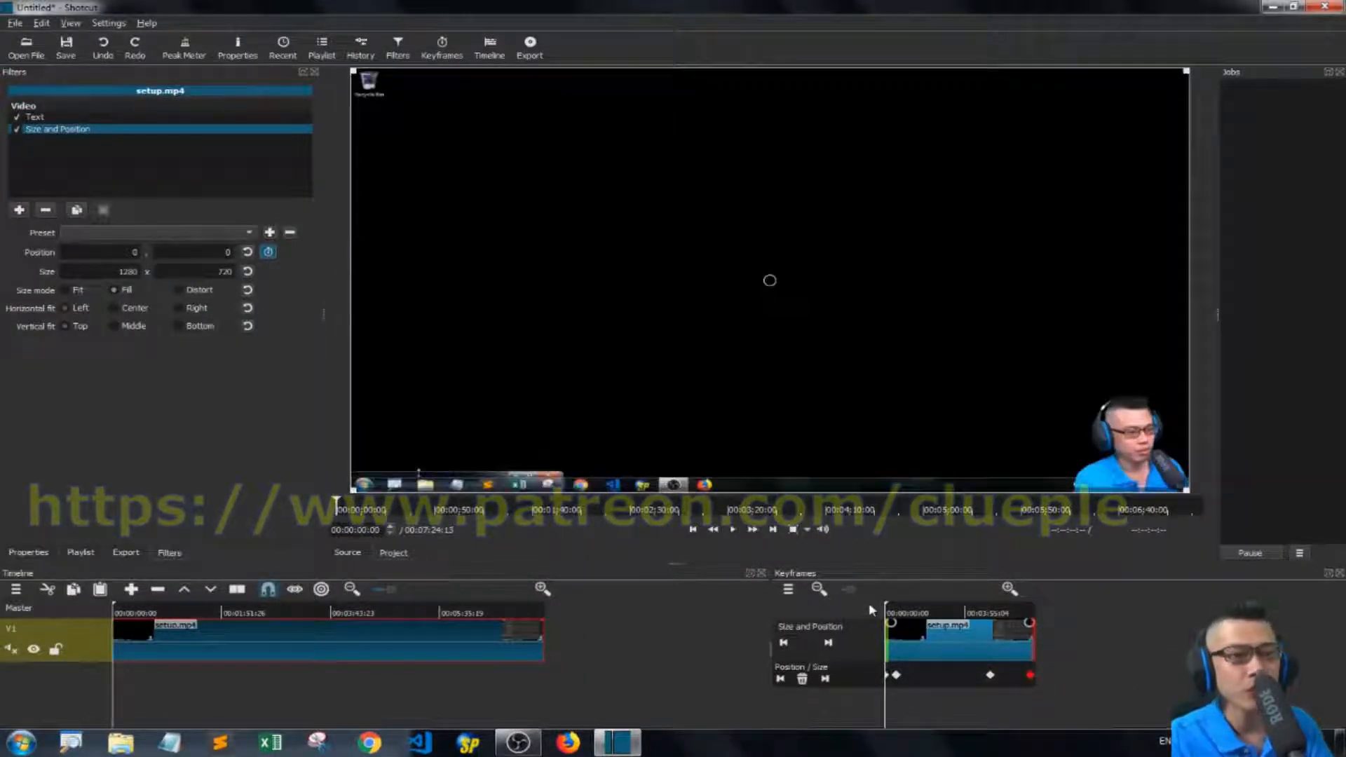
drag(892, 621, 991, 633)
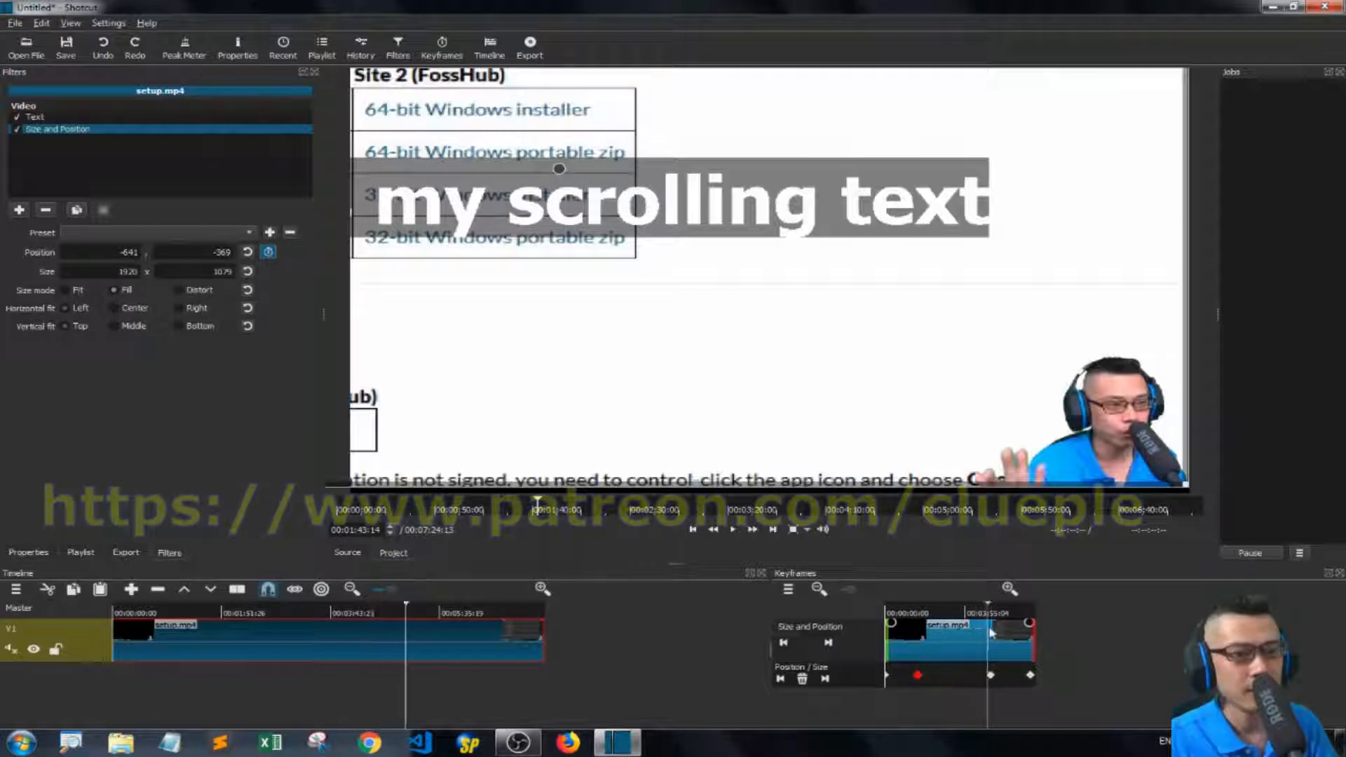
key(space)
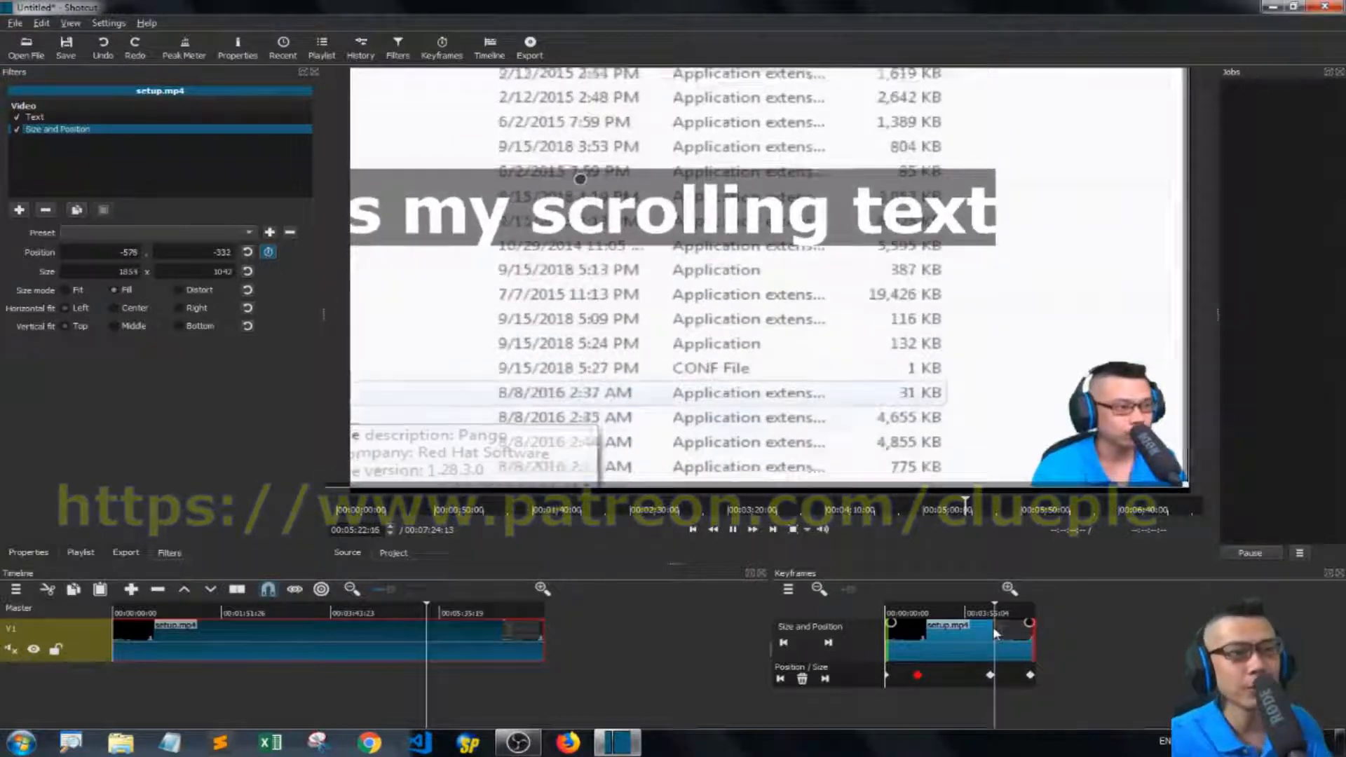
key(space)
Move the keyframe that starts the zoom-out later to about 00:06:02:09 and return to the clip's start.
drag(990, 674, 1024, 680)
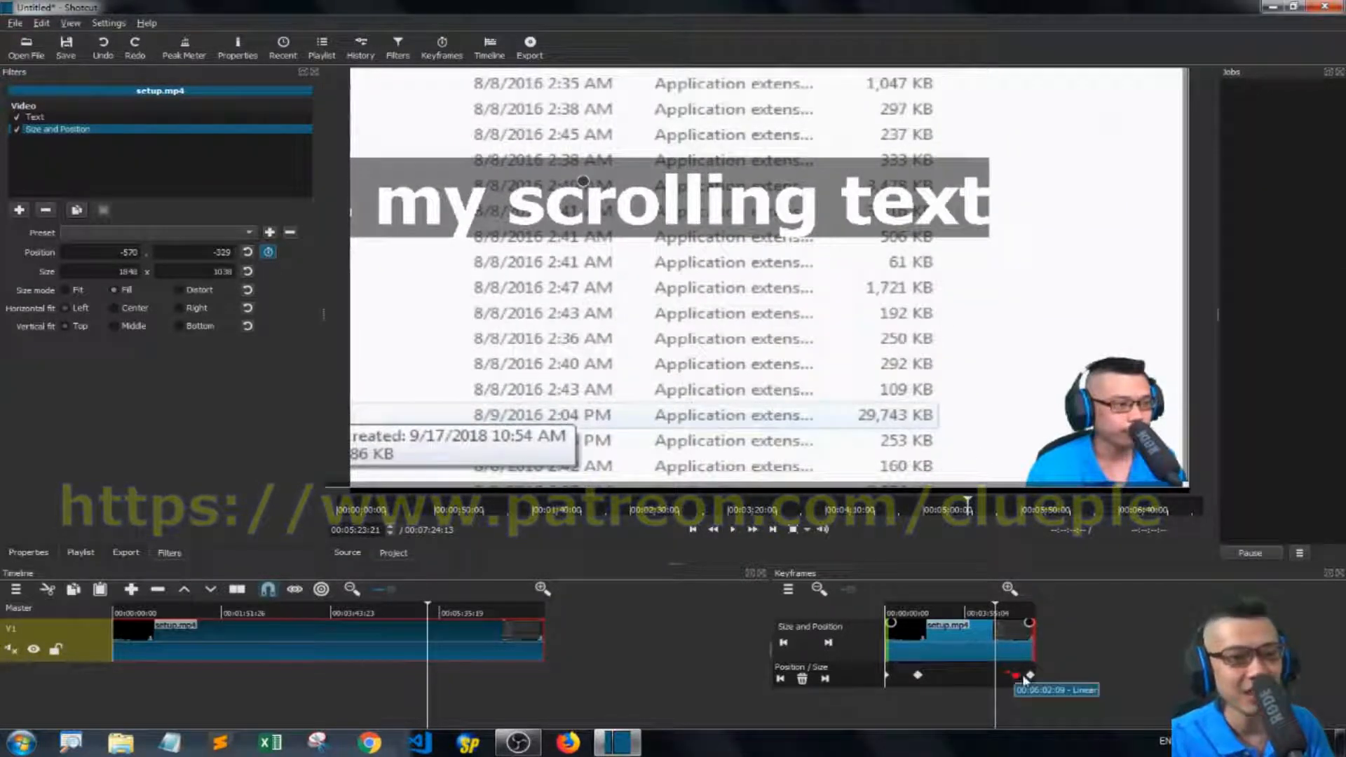
drag(1015, 610, 1018, 612)
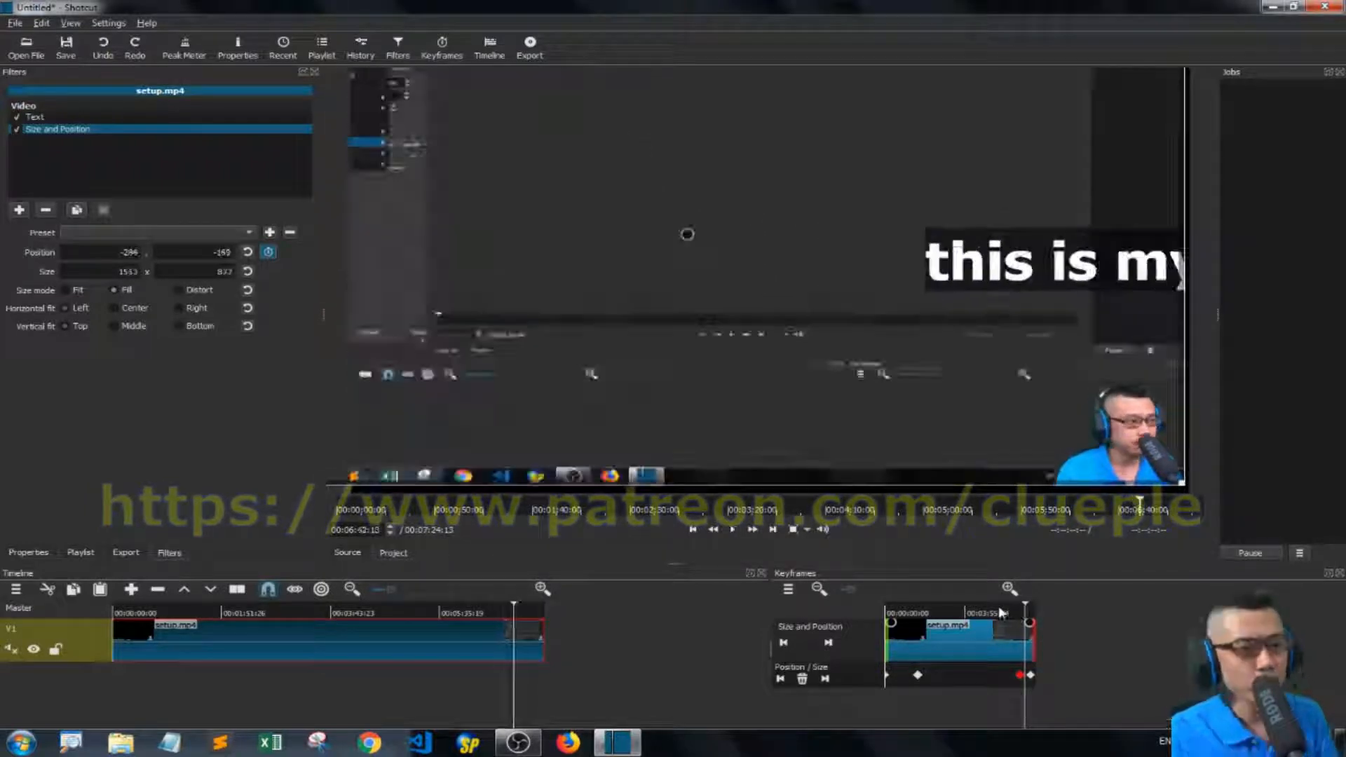
click(1000, 611)
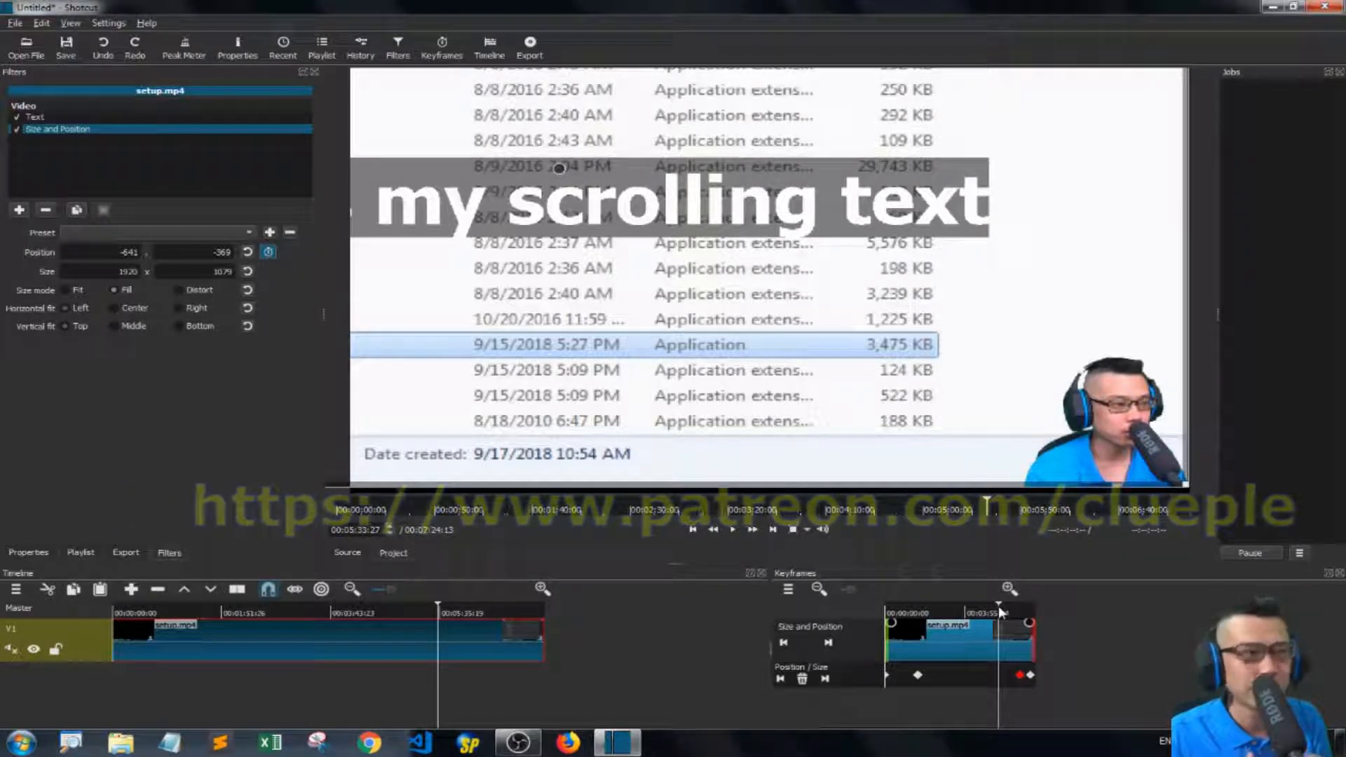
key(Home)
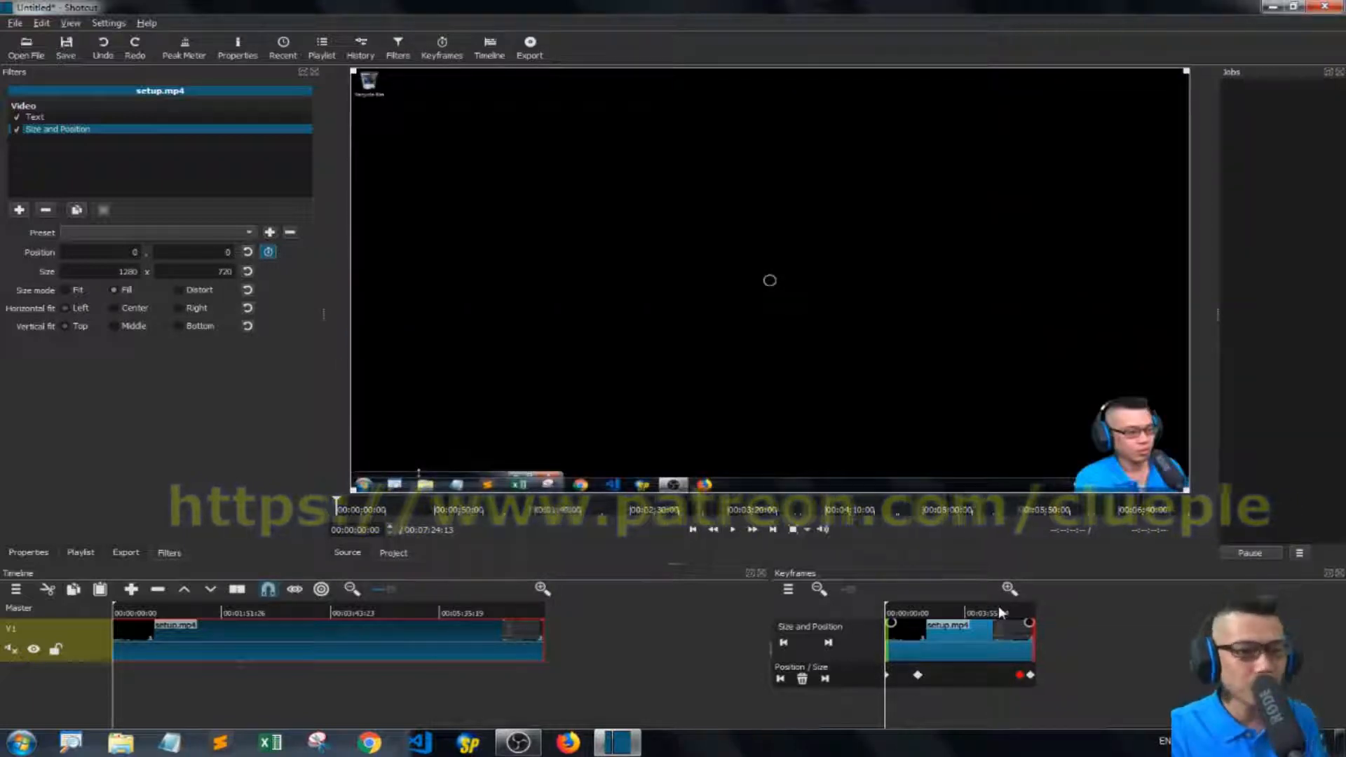